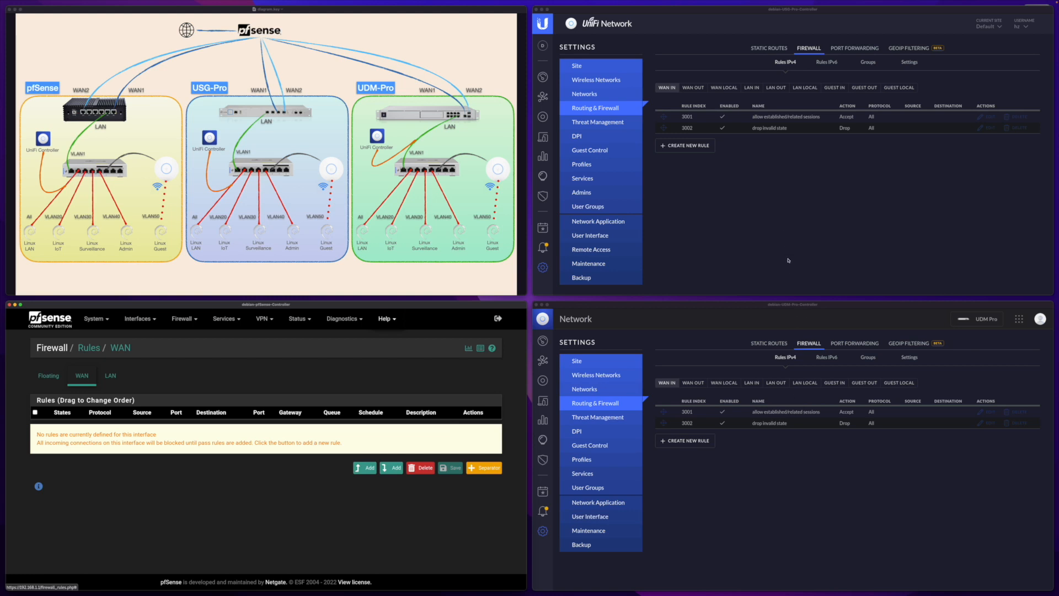
- Open the connection states table in pfSense's diagnostics to examine the tracked connections
{"action": "left_click", "coordinate": [253, 493]}
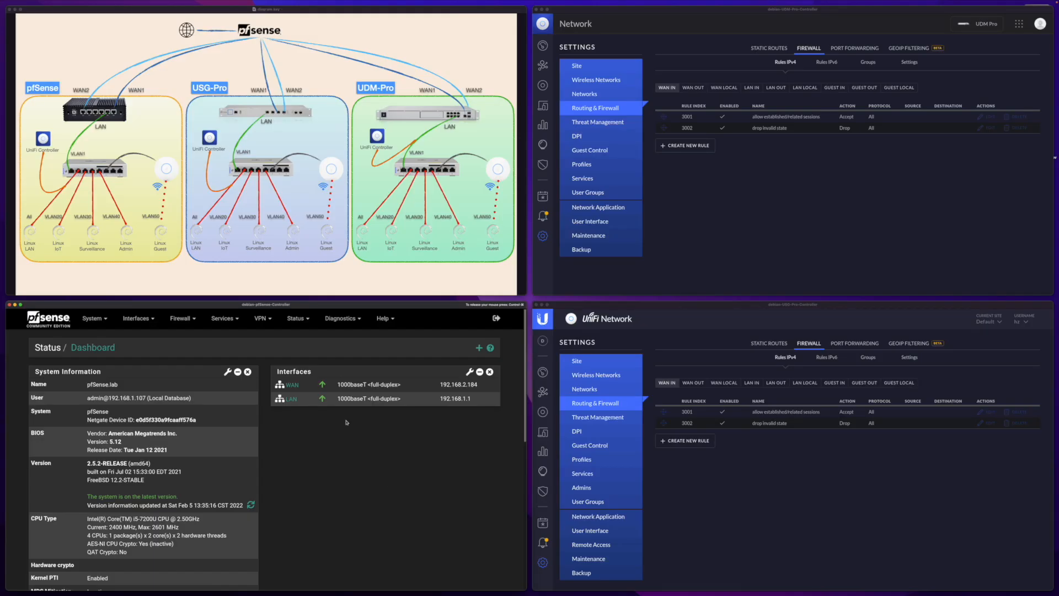
{"action": "left_click", "coordinate": [340, 319]}
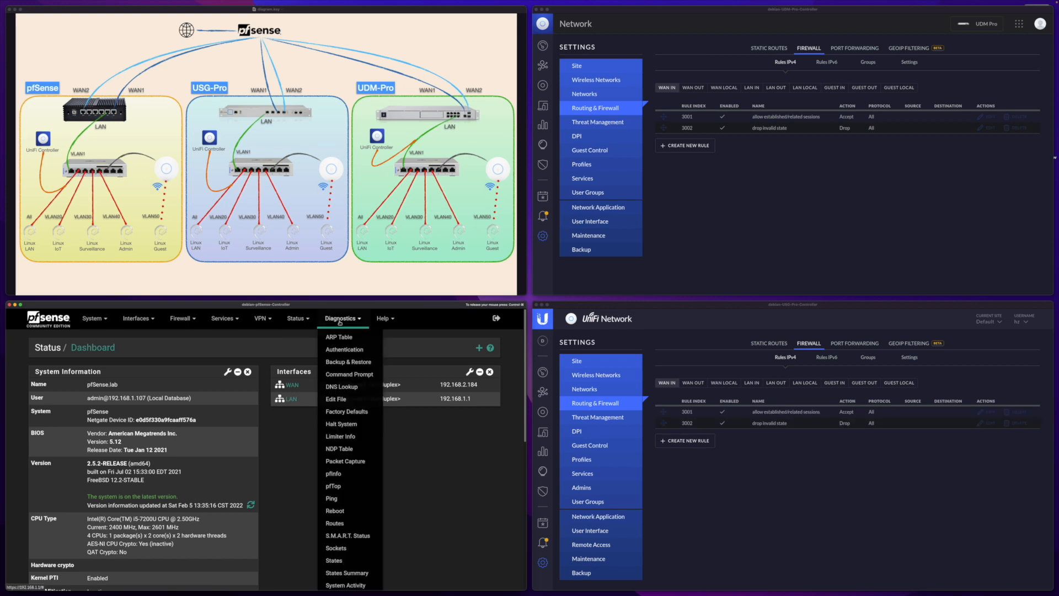
{"action": "left_click", "coordinate": [348, 562]}
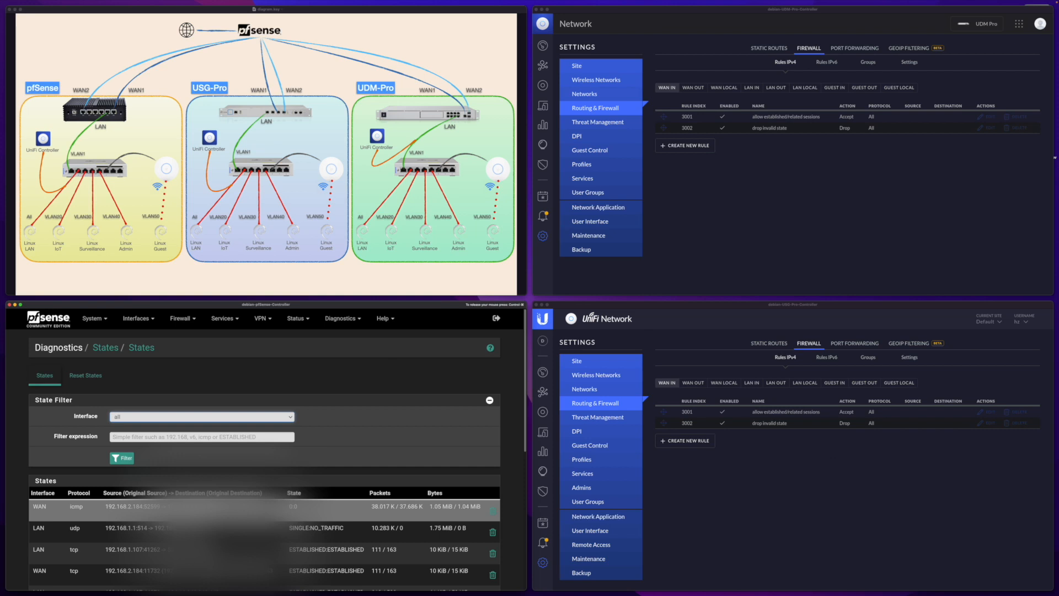
- Open a new WAN IN firewall rule form in the UDM Pro's UniFi Network and examine its advanced state options
{"action": "left_click", "coordinate": [741, 255]}
{"action": "left_click", "coordinate": [768, 482]}
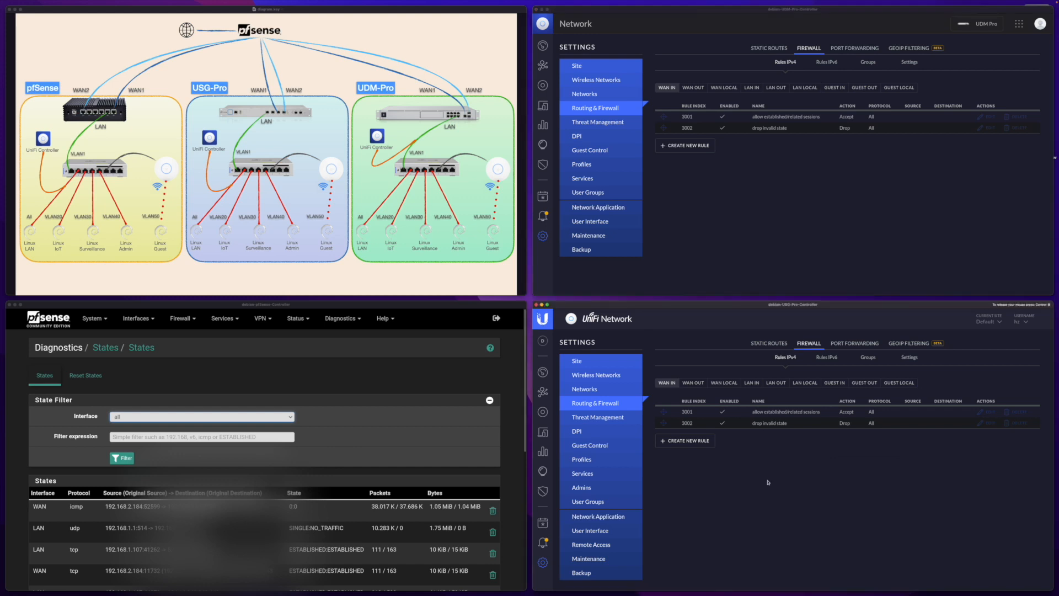
{"action": "left_click", "coordinate": [772, 219]}
{"action": "left_click", "coordinate": [766, 531]}
{"action": "left_click", "coordinate": [693, 147]}
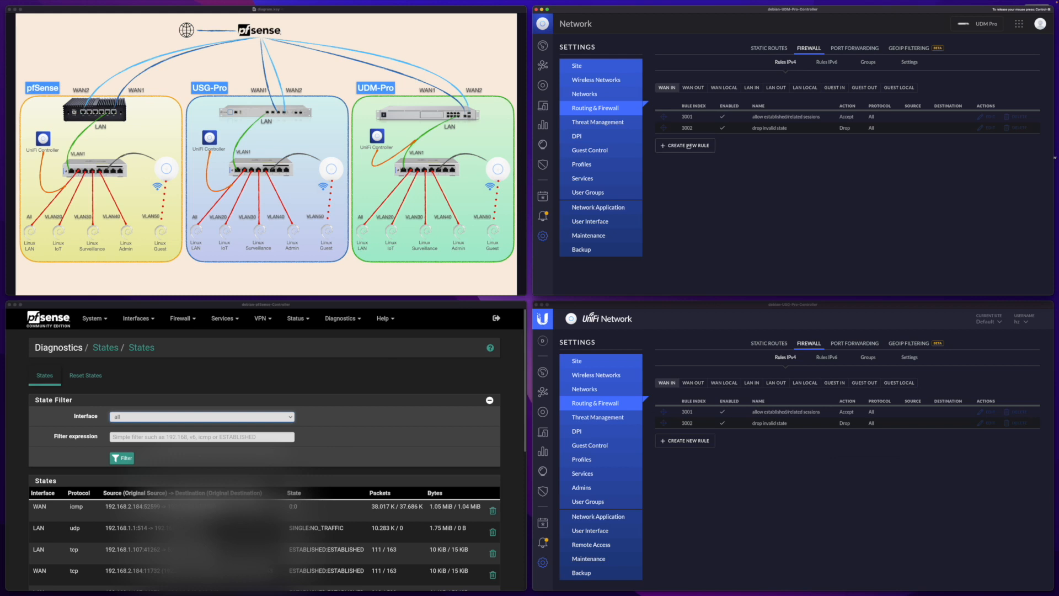
{"action": "left_click", "coordinate": [689, 146]}
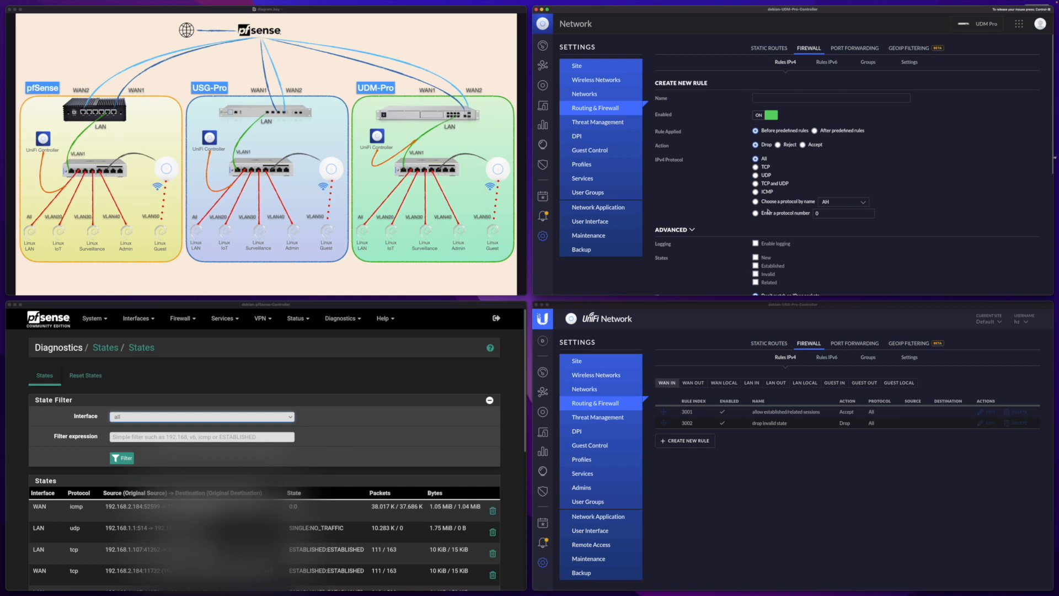
{"action": "scroll", "coordinate": [696, 239], "scroll_direction": "down", "scroll_amount": 4}
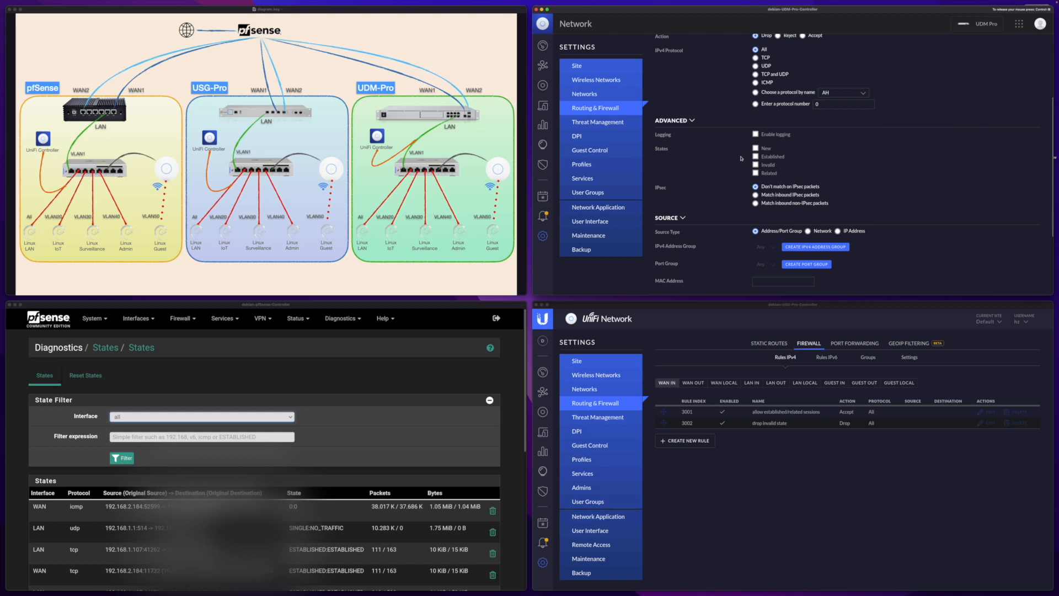
- Switch to pfSense, open a new firewall rule form for WAN and examine its settings through the extra options
{"action": "left_click", "coordinate": [304, 339]}
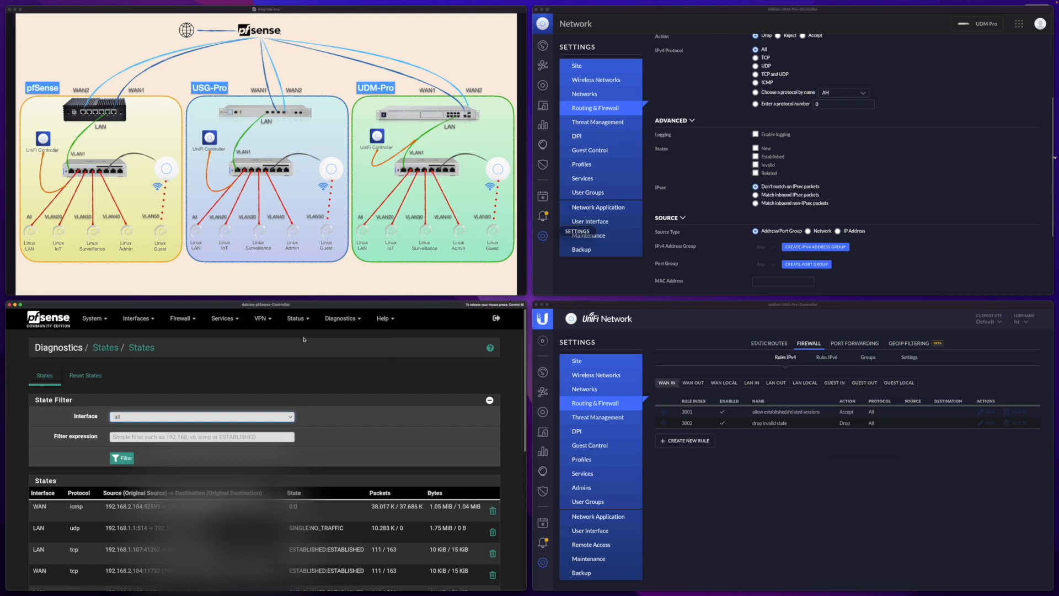
{"action": "left_click", "coordinate": [182, 319]}
{"action": "left_click", "coordinate": [185, 363]}
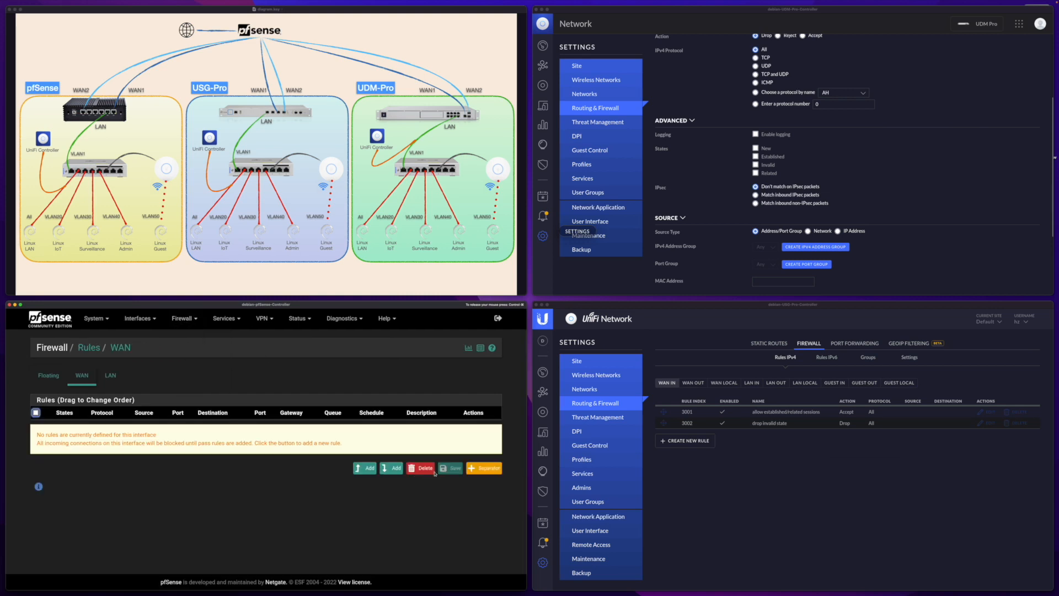
{"action": "left_click", "coordinate": [365, 469]}
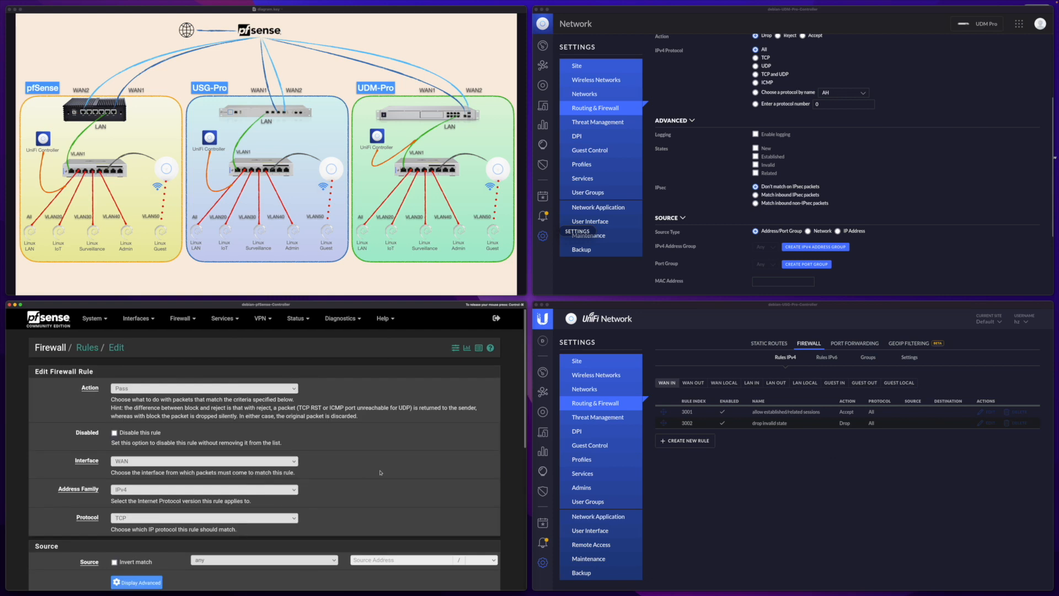
{"action": "scroll", "coordinate": [381, 472], "scroll_direction": "down", "scroll_amount": 10}
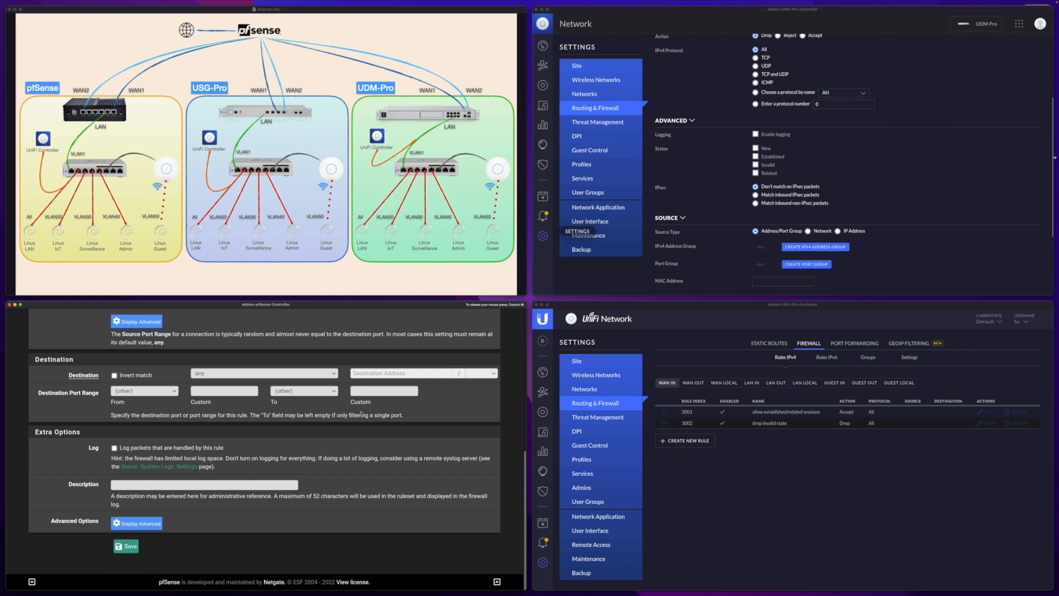
{"action": "scroll", "coordinate": [344, 480], "scroll_direction": "up", "scroll_amount": 10}
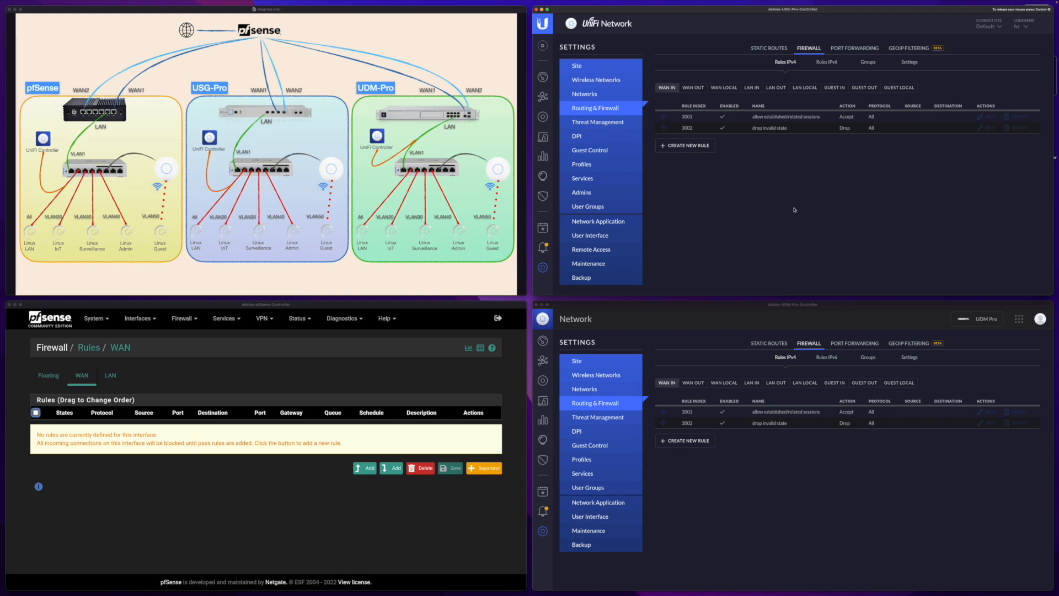
- Open pfSense's interface assignments to examine the WAN and LAN ports, and view the interface groups
{"action": "left_click", "coordinate": [215, 513]}
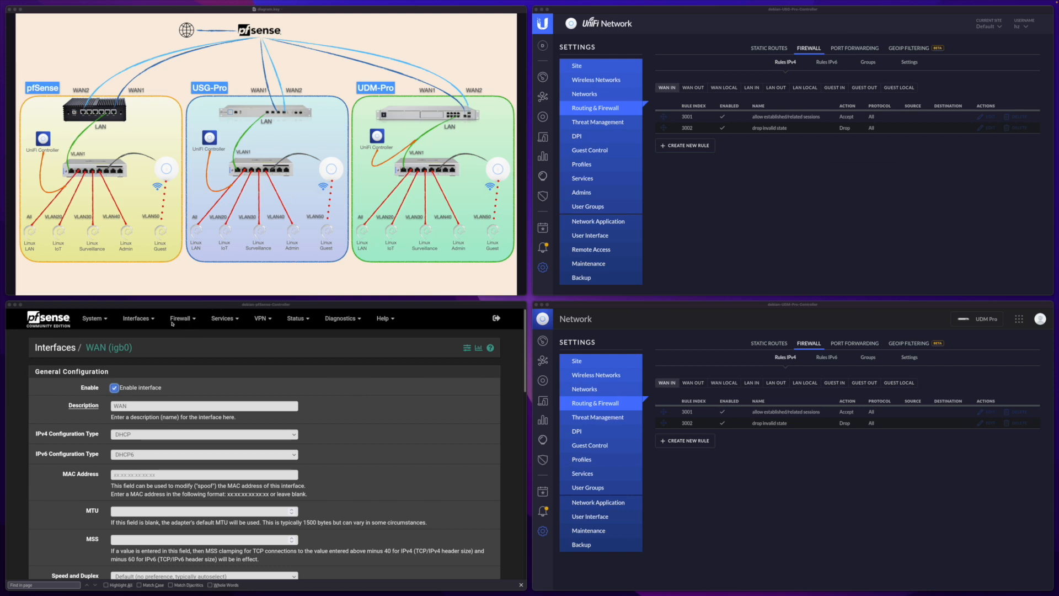
{"action": "left_click", "coordinate": [143, 320]}
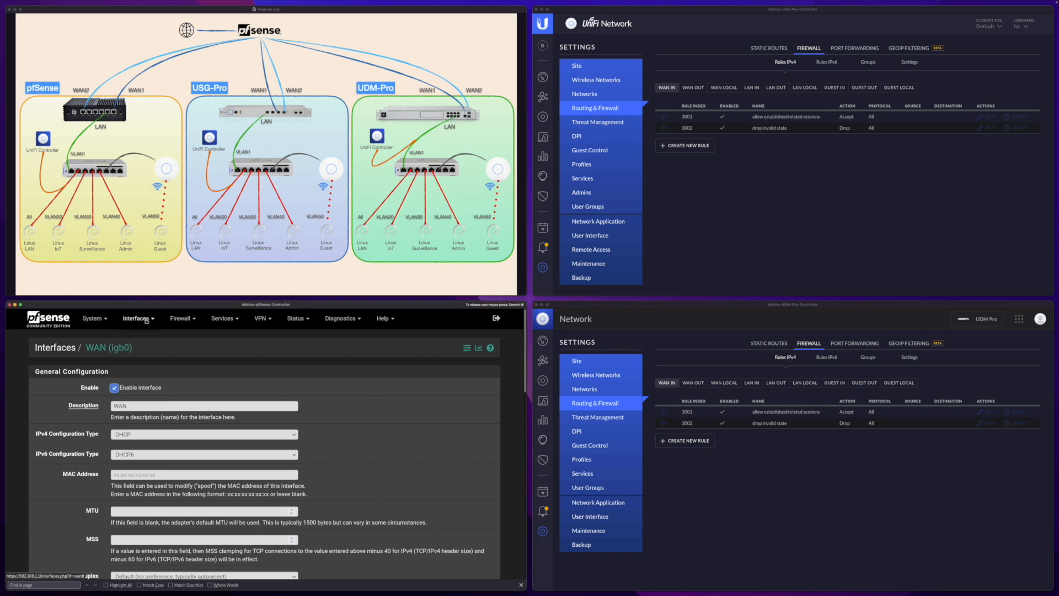
{"action": "left_click", "coordinate": [145, 321]}
{"action": "left_click", "coordinate": [142, 336]}
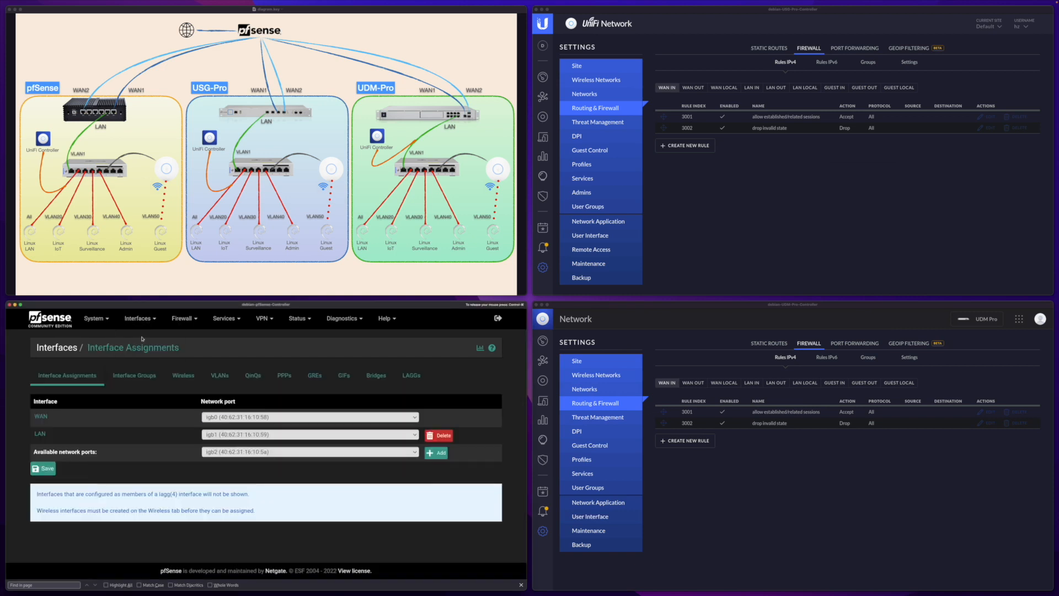
{"action": "left_click", "coordinate": [135, 378]}
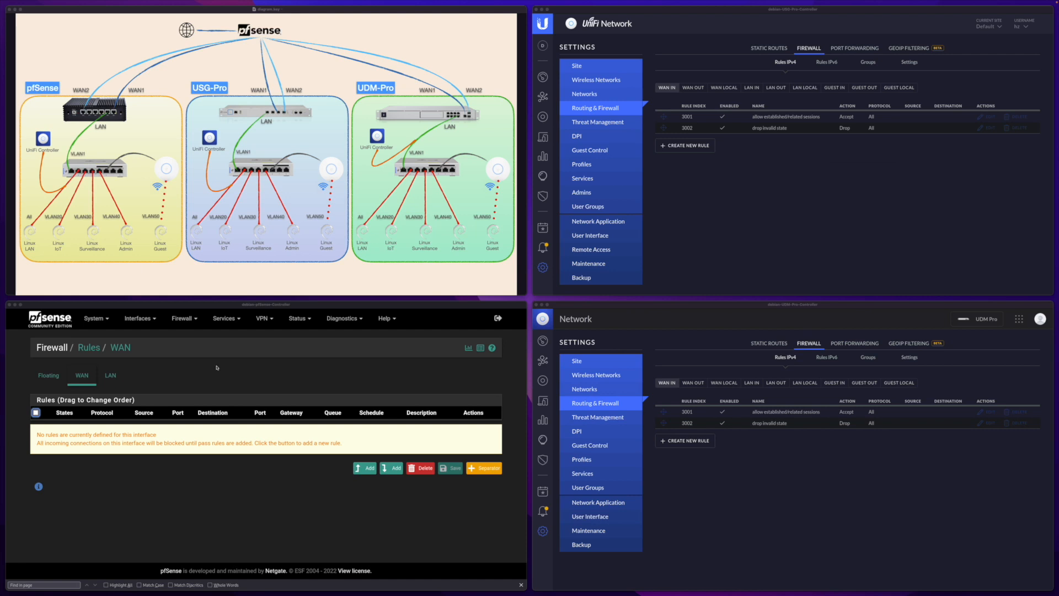
- View the pfSense firewall rule lists for LAN, WAN and Floating in turn
{"action": "left_click", "coordinate": [114, 376]}
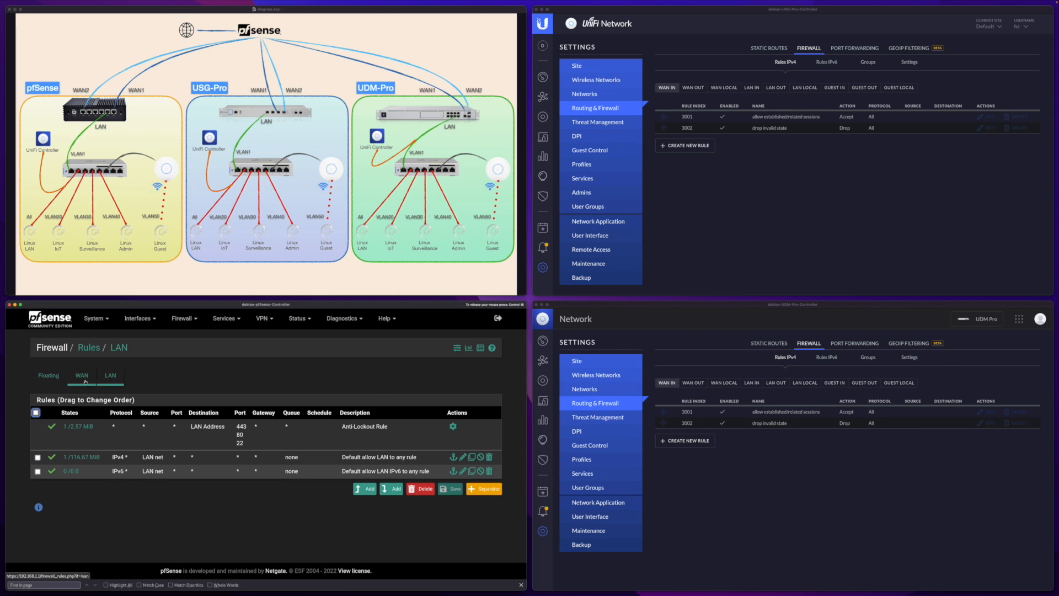
{"action": "left_click", "coordinate": [83, 380]}
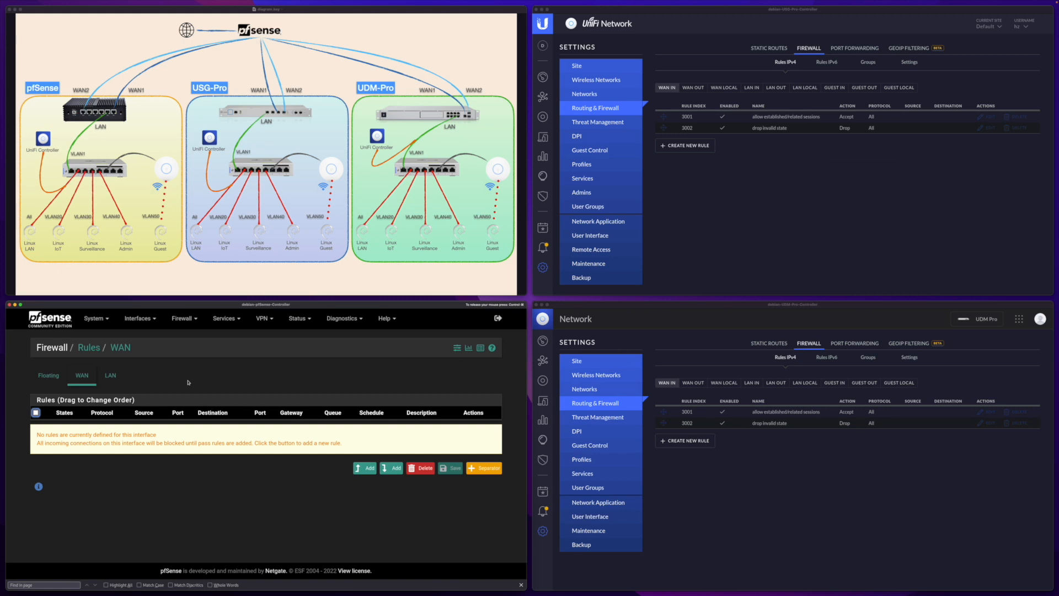
{"action": "left_click", "coordinate": [48, 377]}
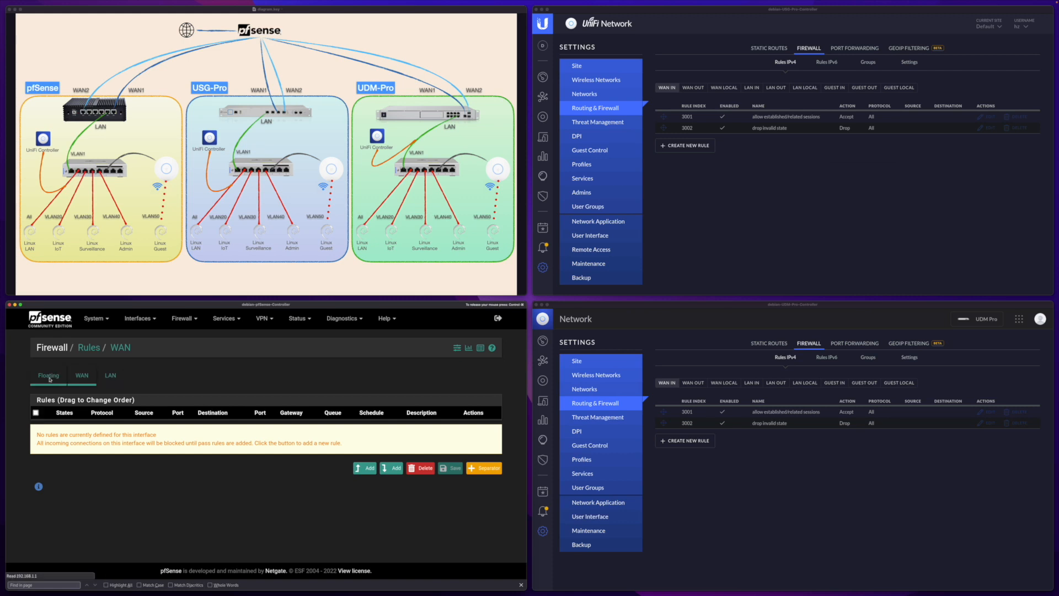
- Open a new floating firewall rule form and examine its interface, quick and direction options without changing them
{"action": "left_click", "coordinate": [364, 459]}
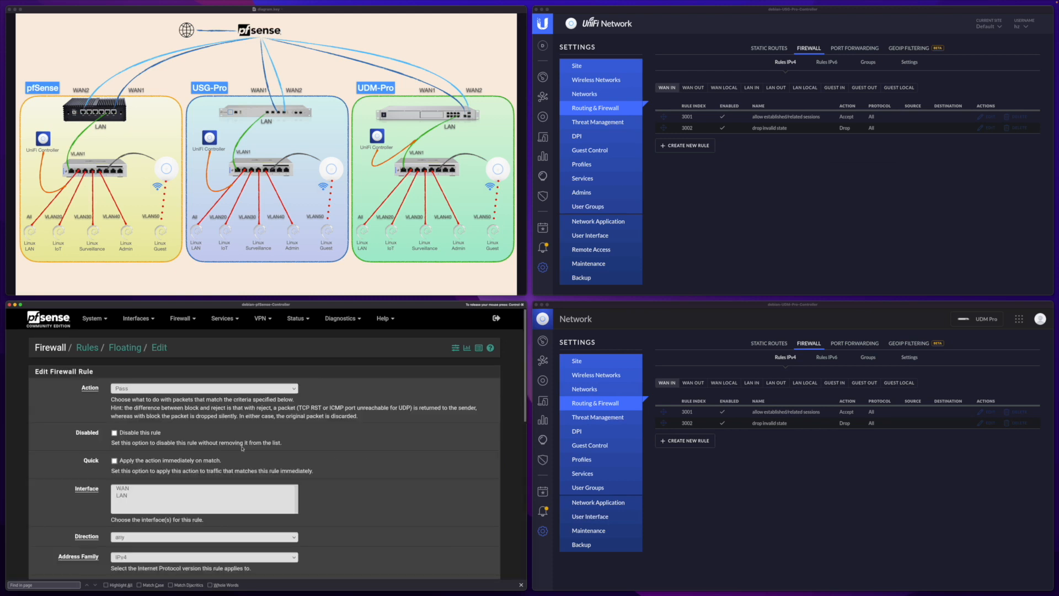
{"action": "scroll", "coordinate": [242, 448], "scroll_direction": "down", "scroll_amount": 3}
{"action": "left_click", "coordinate": [119, 442]}
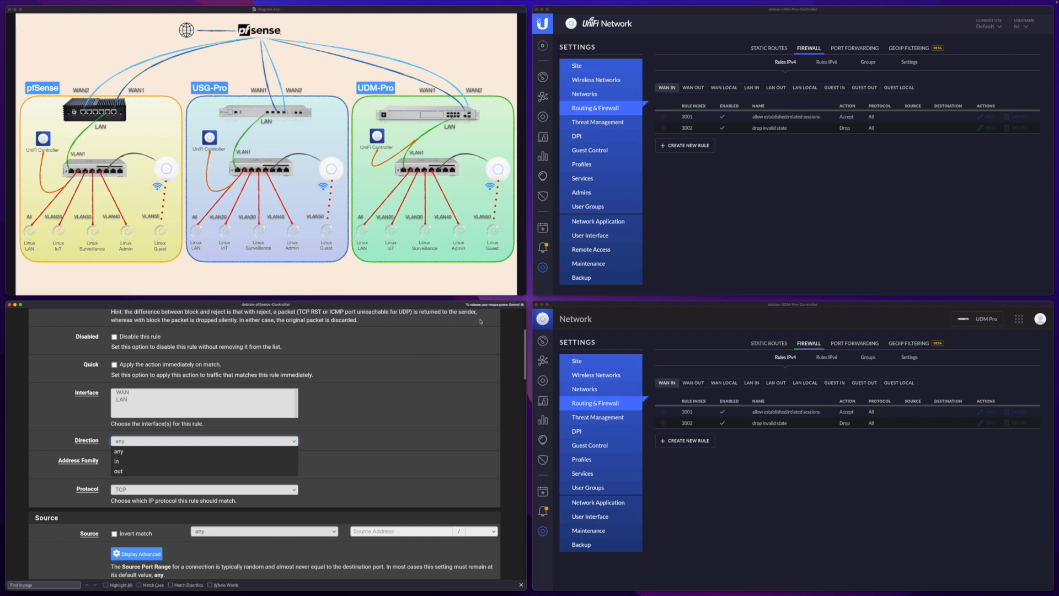
{"action": "left_click", "coordinate": [148, 442]}
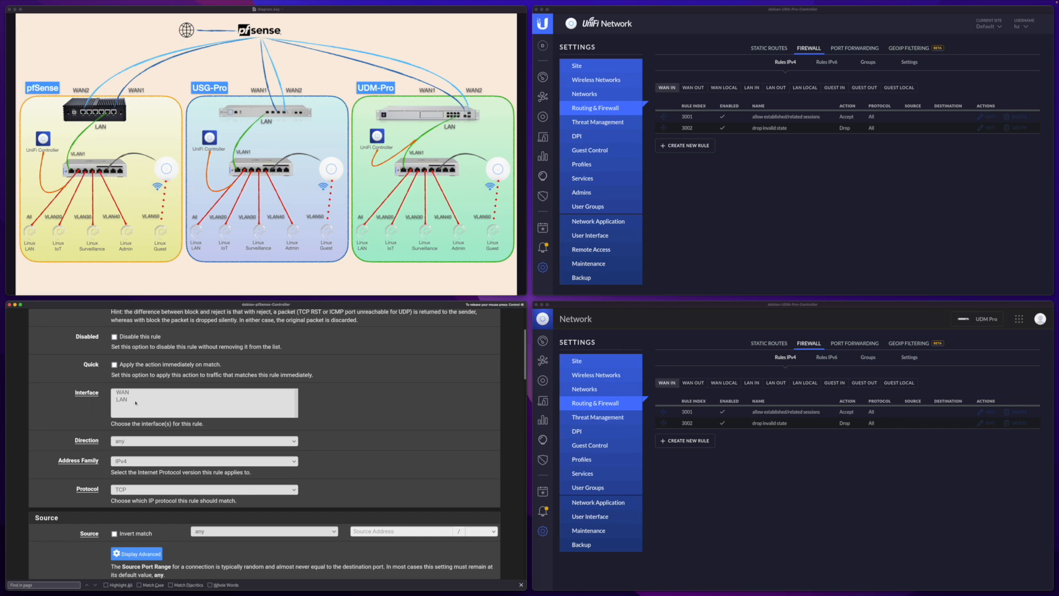
{"action": "scroll", "coordinate": [232, 396], "scroll_direction": "up", "scroll_amount": 3}
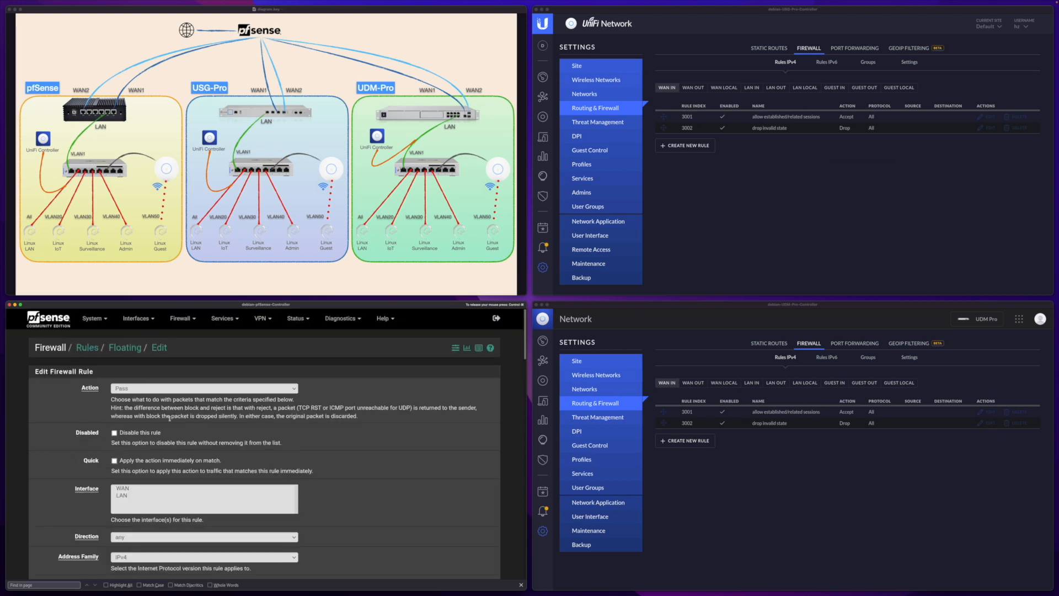
{"action": "scroll", "coordinate": [169, 418], "scroll_direction": "down", "scroll_amount": 5}
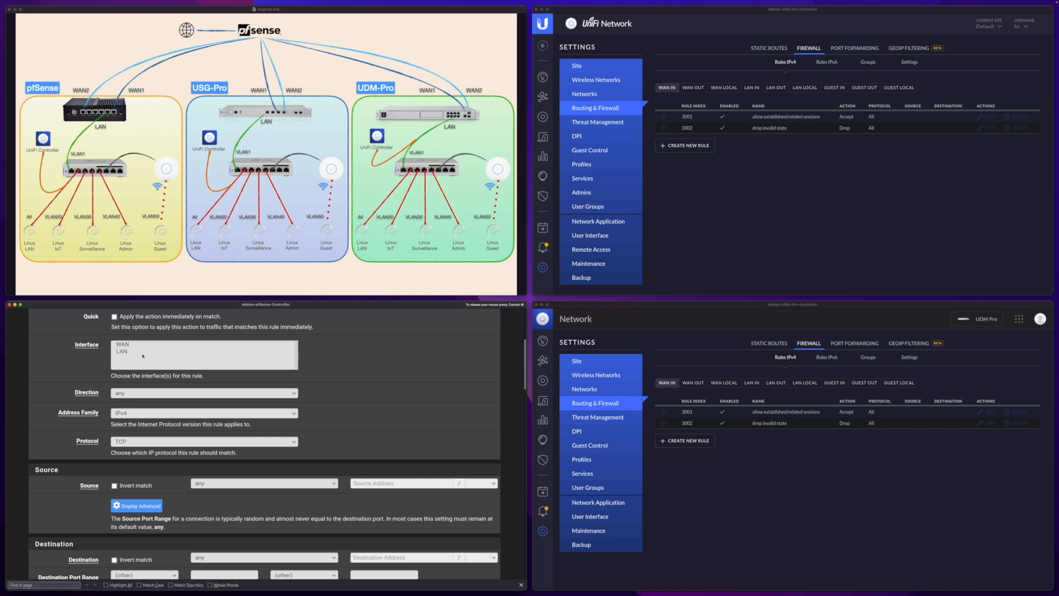
{"action": "left_click", "coordinate": [132, 396]}
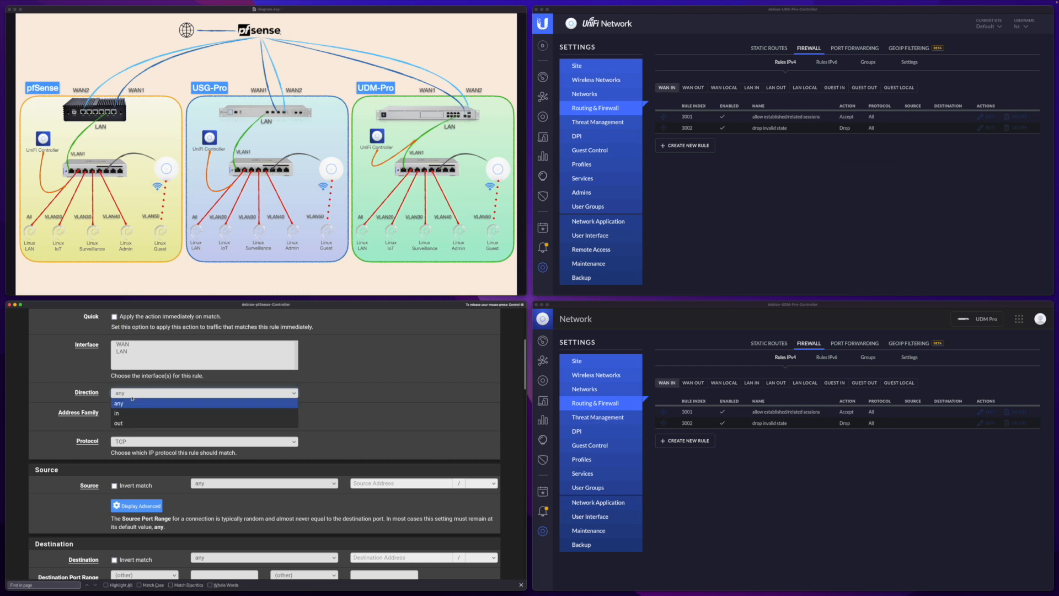
{"action": "left_click", "coordinate": [326, 396]}
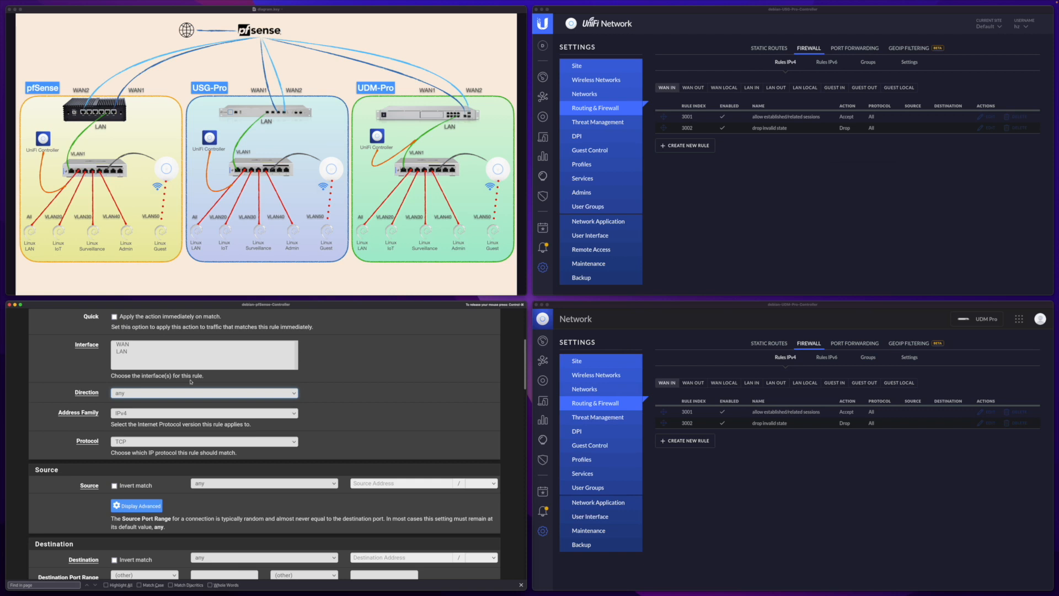
{"action": "scroll", "coordinate": [191, 381], "scroll_direction": "up", "scroll_amount": 5}
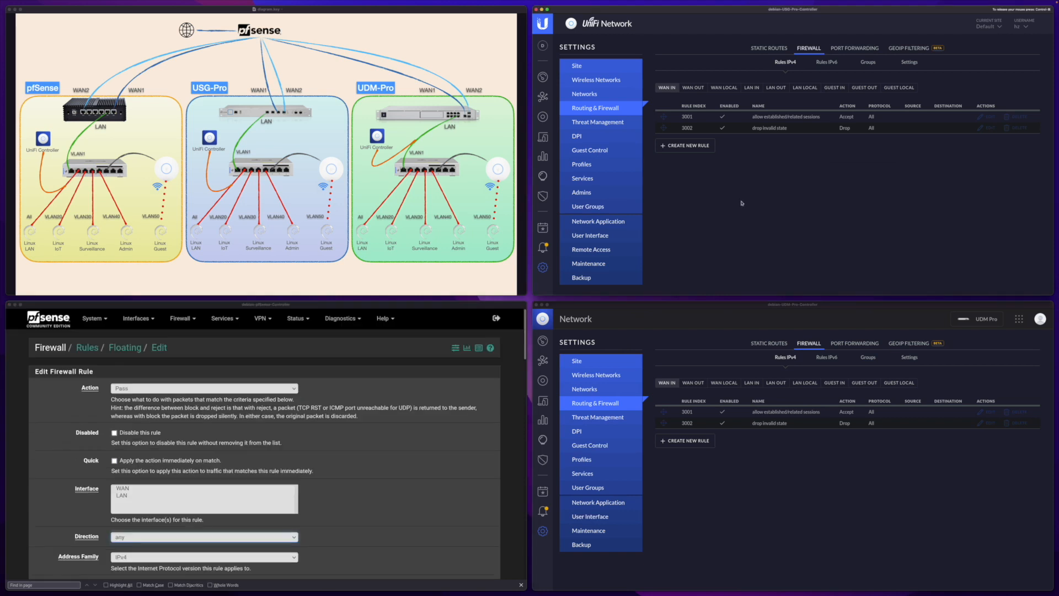
- Switch to the USG-Pro's UniFi Network, examine a new firewall rule form, and compare the WAN OUT and WAN IN rule lists
{"action": "left_click", "coordinate": [721, 102]}
{"action": "left_click", "coordinate": [705, 148]}
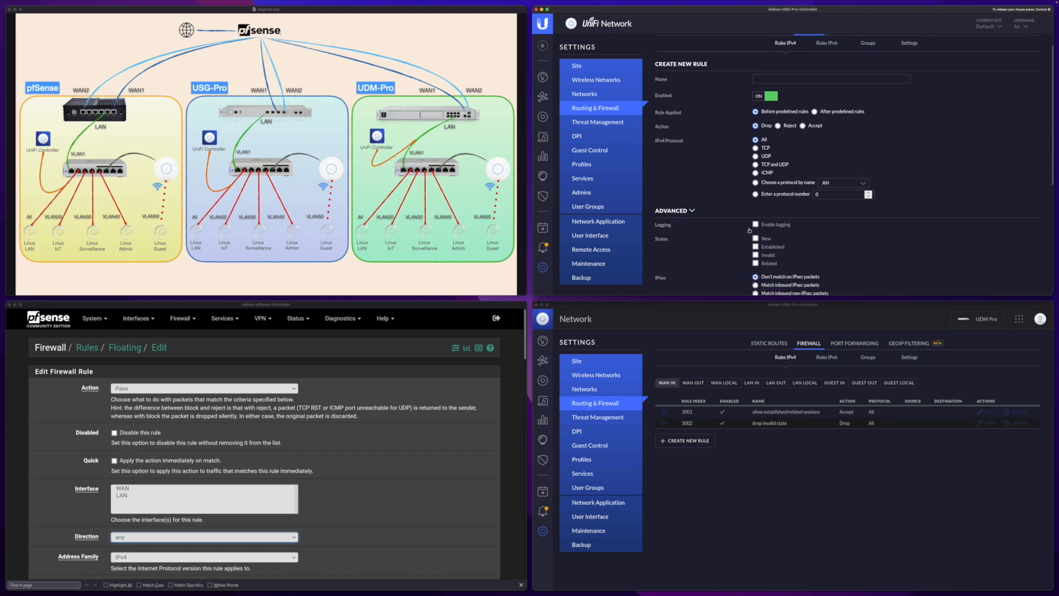
{"action": "scroll", "coordinate": [751, 226], "scroll_direction": "down", "scroll_amount": 1}
{"action": "scroll", "coordinate": [753, 221], "scroll_direction": "up", "scroll_amount": 1}
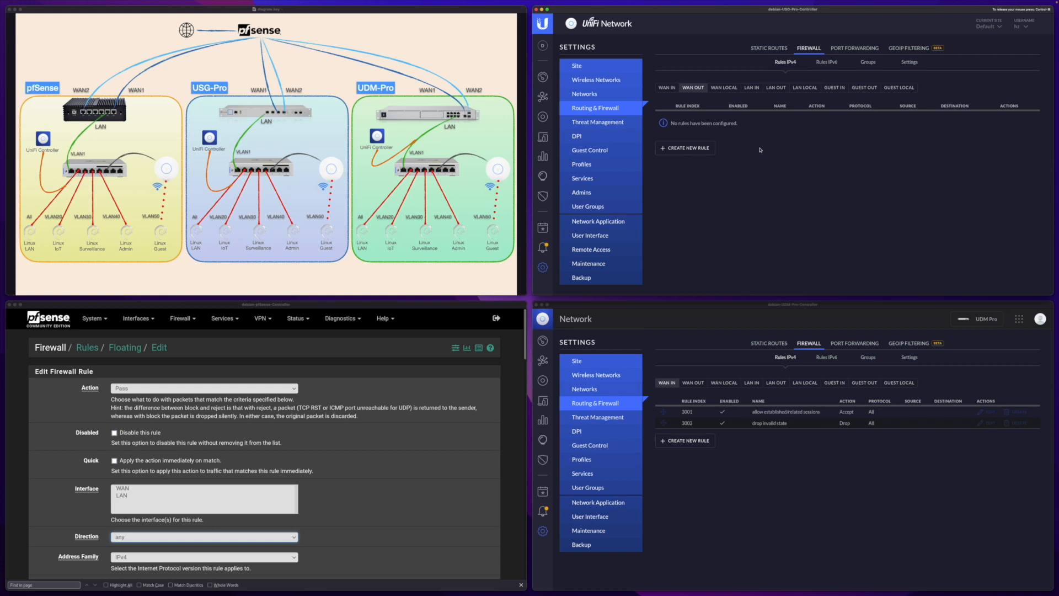
{"action": "left_click", "coordinate": [694, 90]}
{"action": "left_click", "coordinate": [667, 88]}
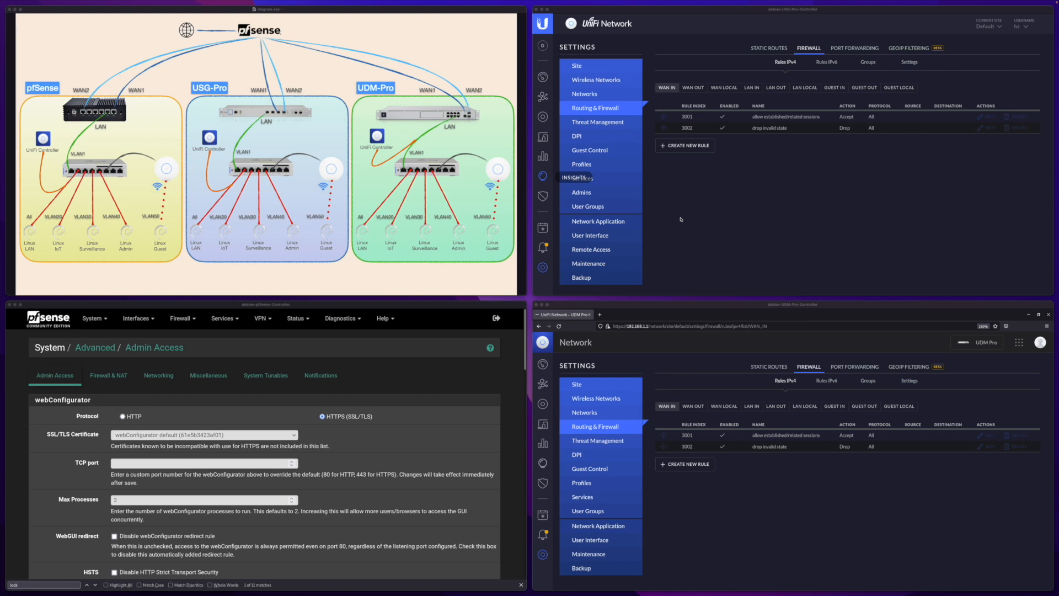
{"action": "left_click", "coordinate": [669, 92]}
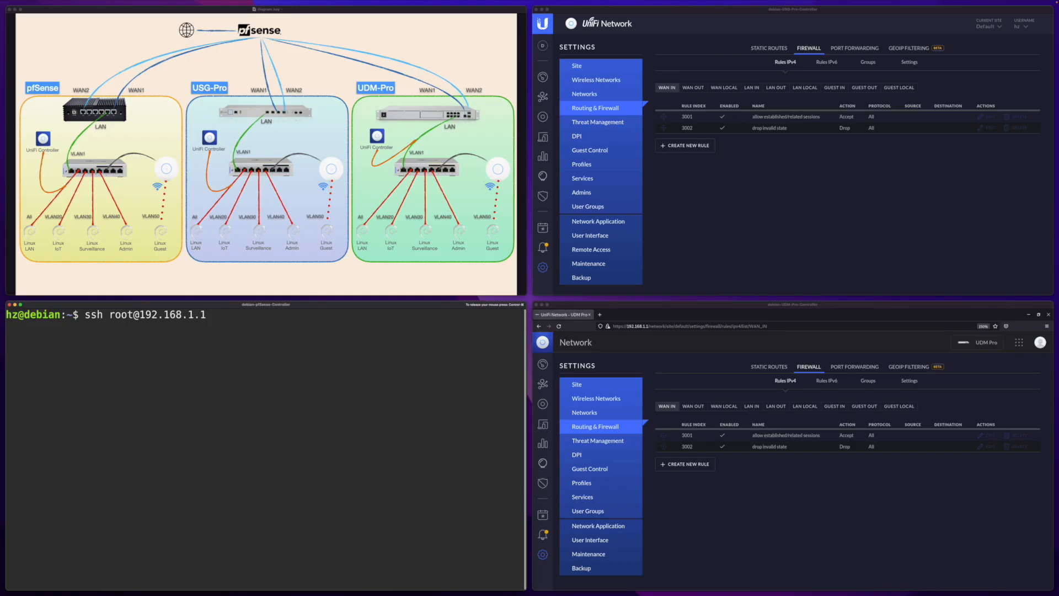
{"action": "key", "text": "Return"}
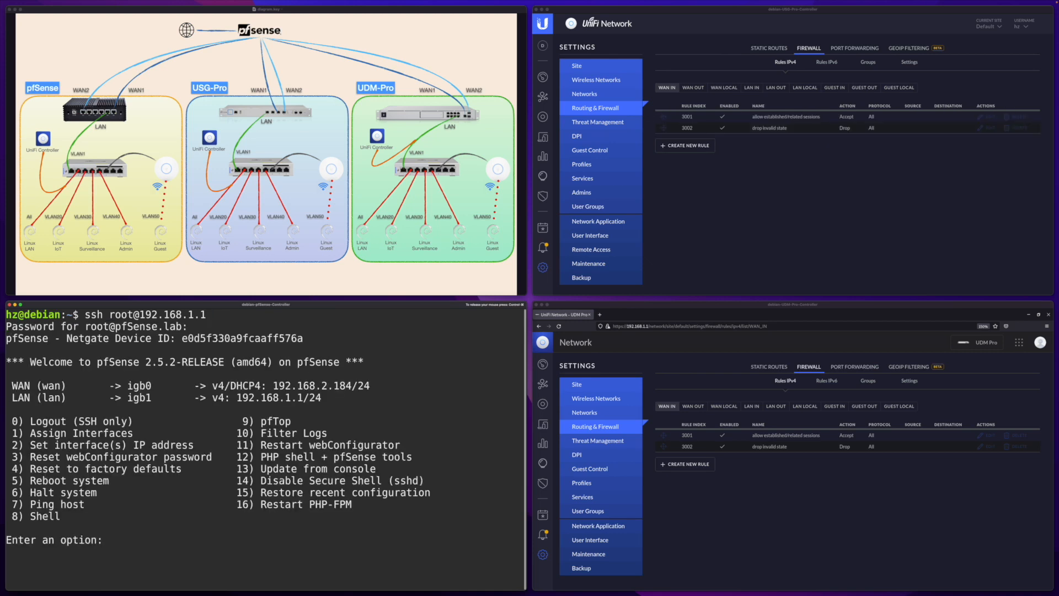
{"action": "type", "text": "8"}
{"action": "key", "text": "Return"}
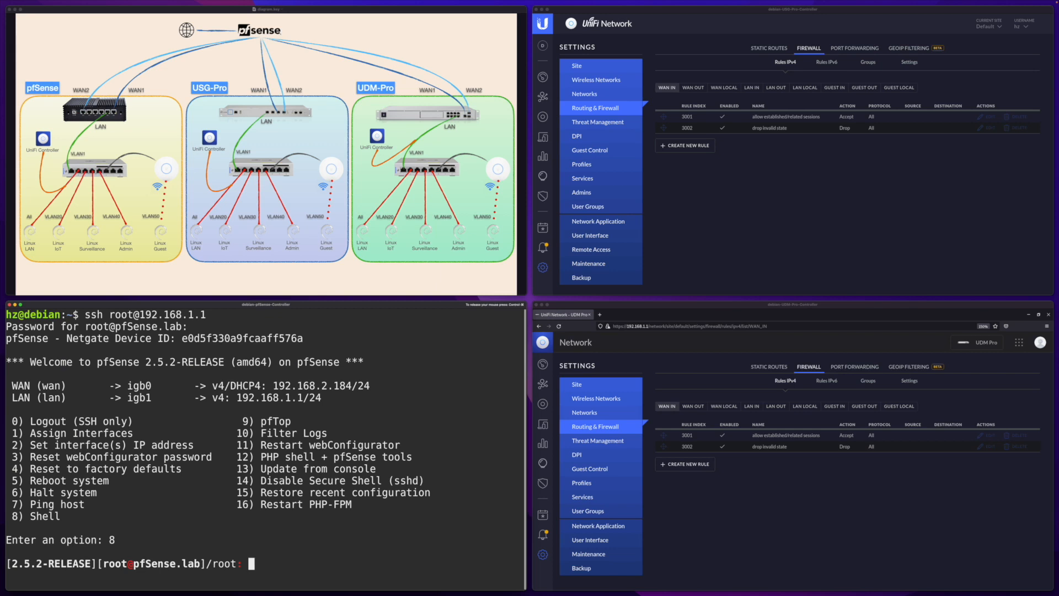
- Display the full packet filter information with pfctl -sa and the NAT rules with pfctl -sn
{"action": "type", "text": "pfctl -sa"}
{"action": "key", "text": "Return"}
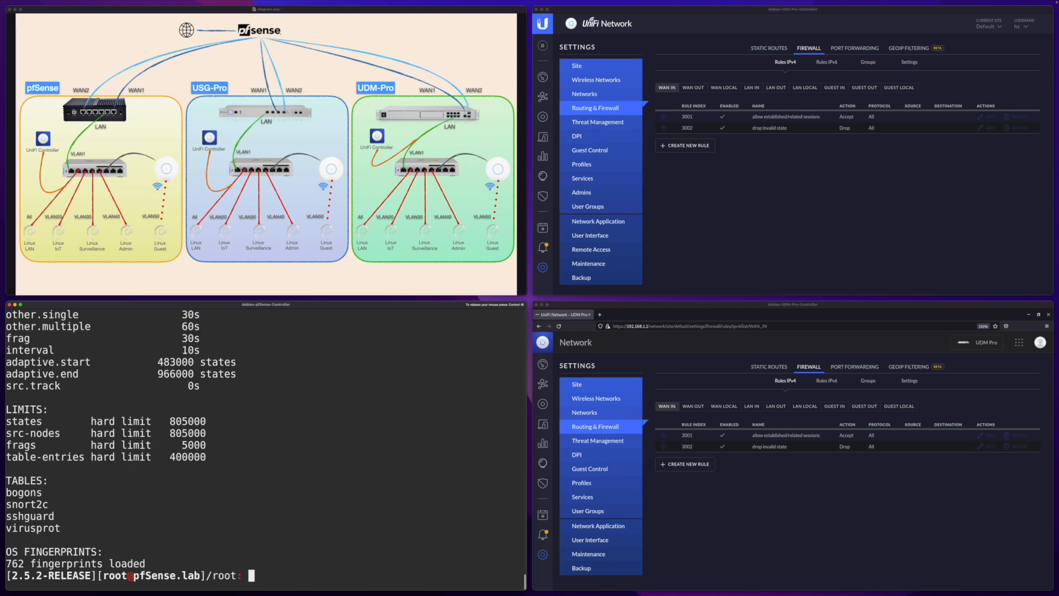
{"action": "type", "text": "pfctl -sn"}
{"action": "key", "text": "Return"}
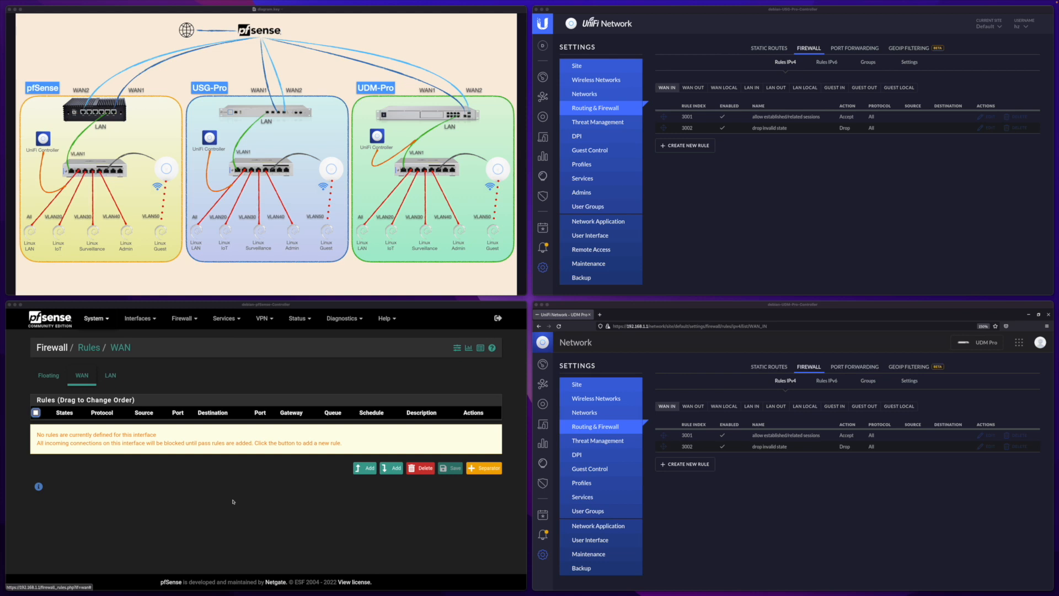
- Open the configuration of the Anti-Lockout Rule from pfSense's LAN firewall rules and search that page for "lock"
{"action": "left_click", "coordinate": [111, 376]}
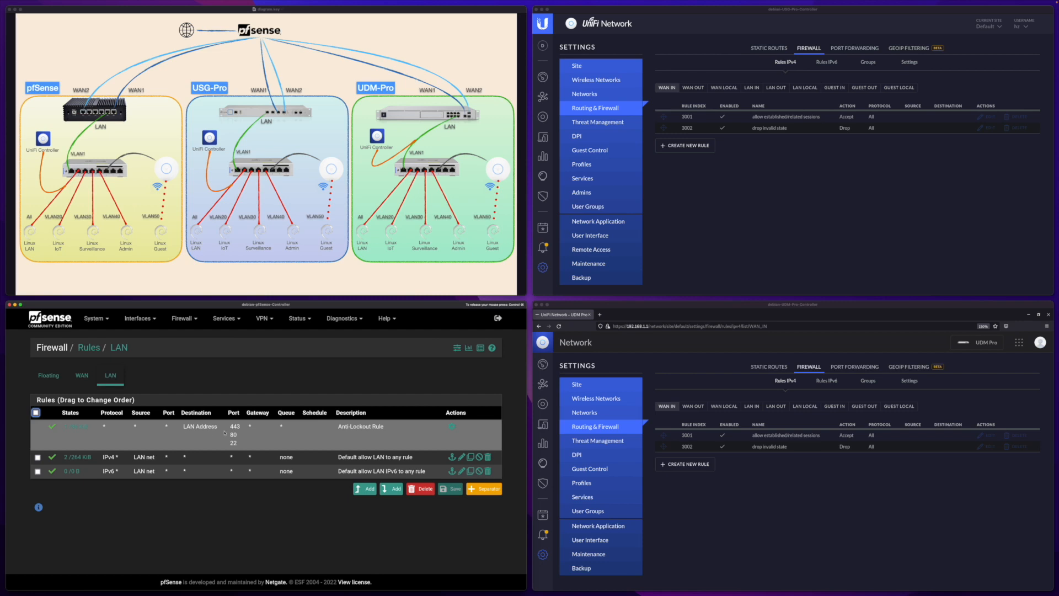
{"action": "left_click", "coordinate": [452, 427]}
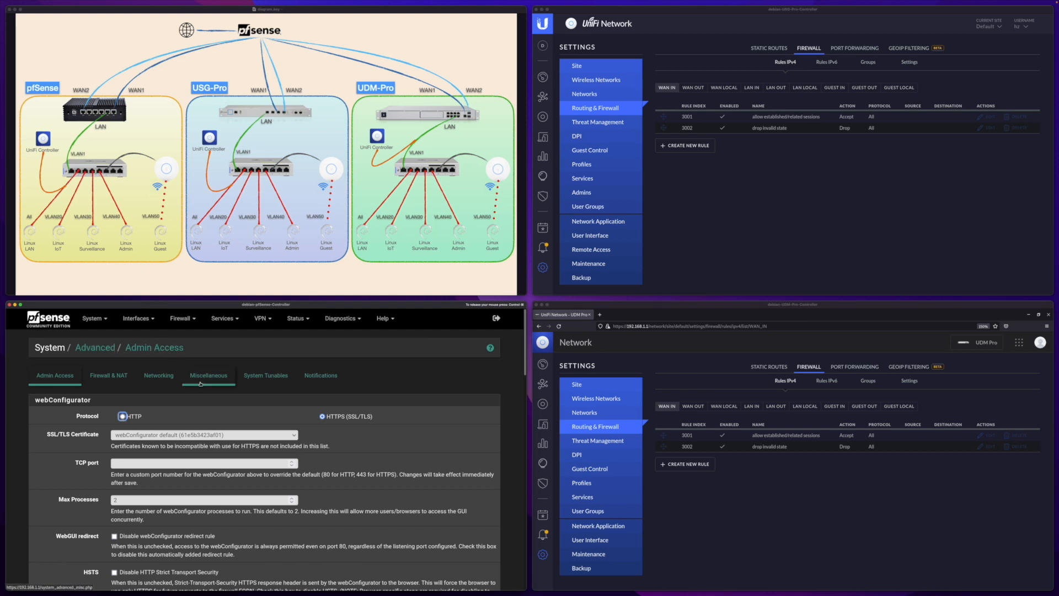
{"action": "scroll", "coordinate": [210, 417], "scroll_direction": "down", "scroll_amount": 3}
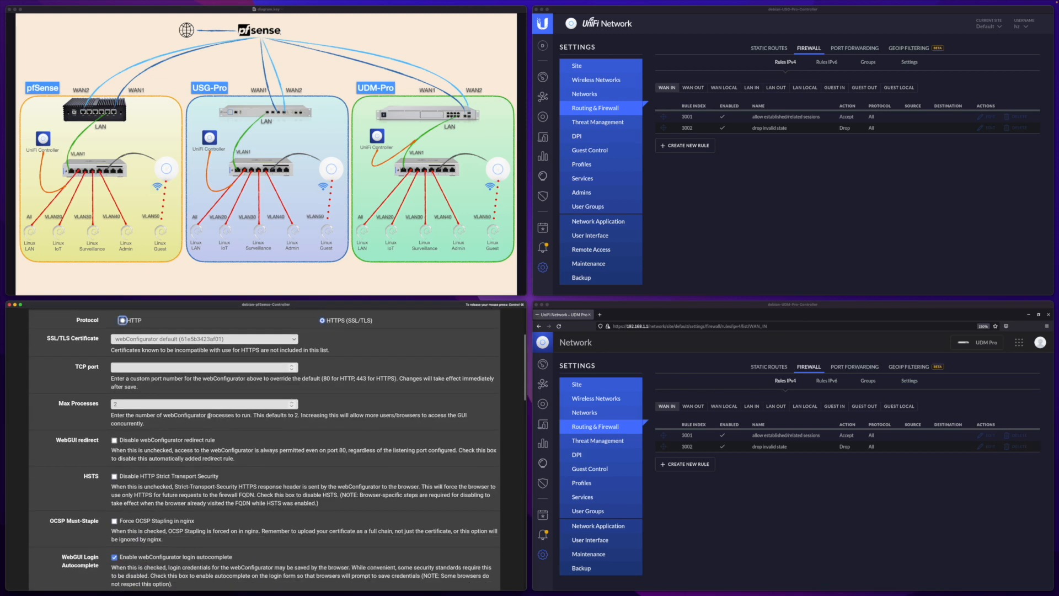
{"action": "scroll", "coordinate": [209, 416], "scroll_direction": "down", "scroll_amount": 15}
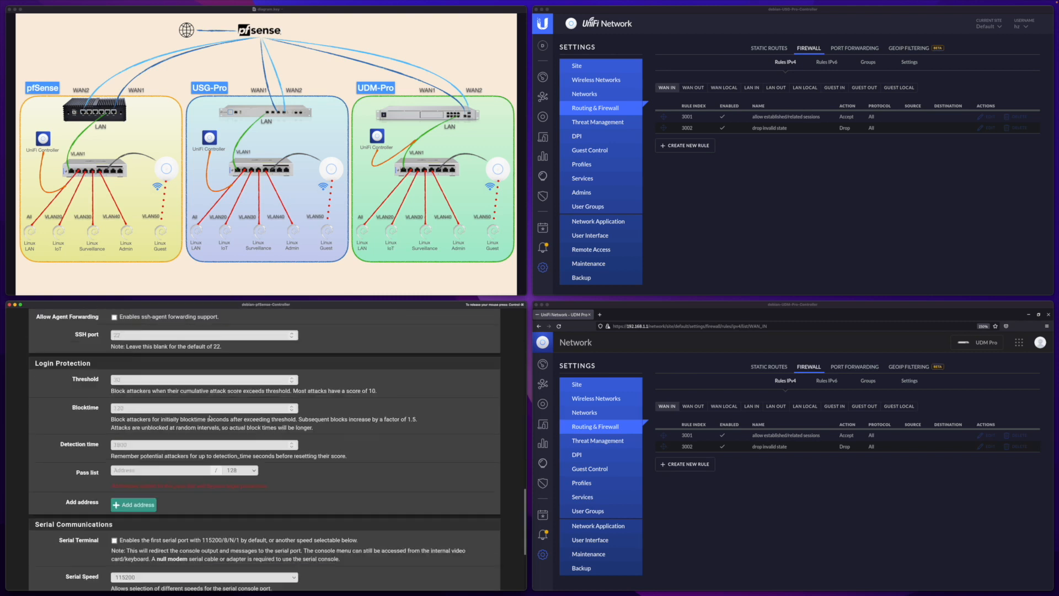
{"action": "key", "text": "ctrl+f"}
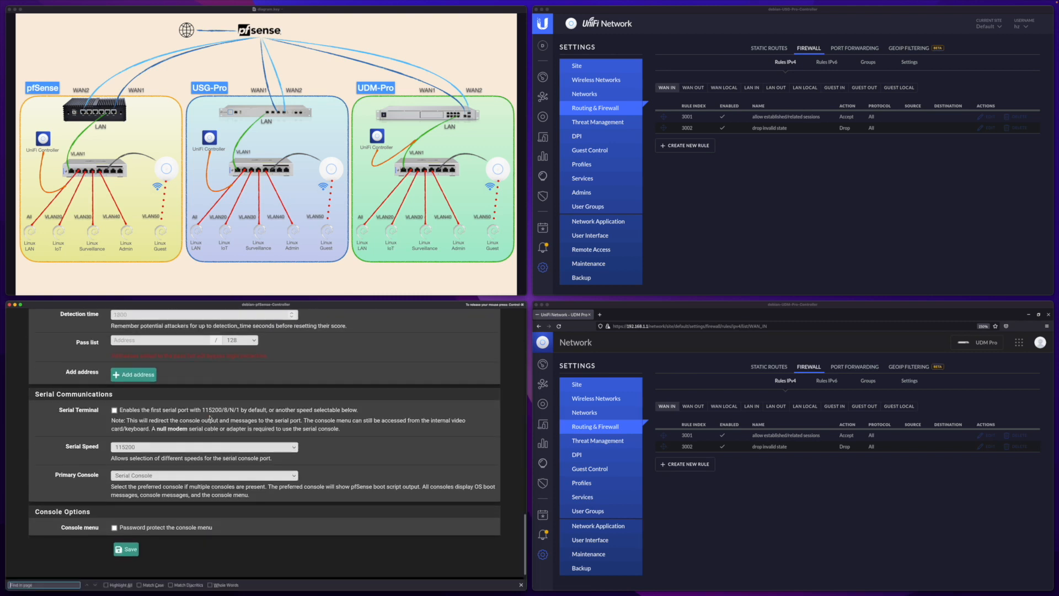
{"action": "type", "text": "lock"}
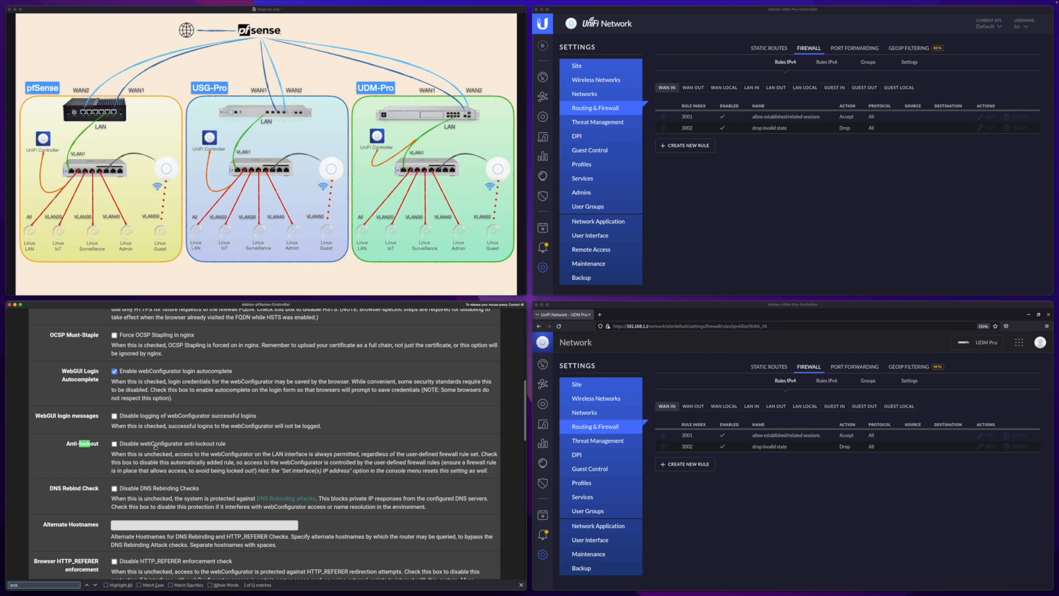
{"action": "scroll", "coordinate": [155, 447], "scroll_direction": "up", "scroll_amount": 10}
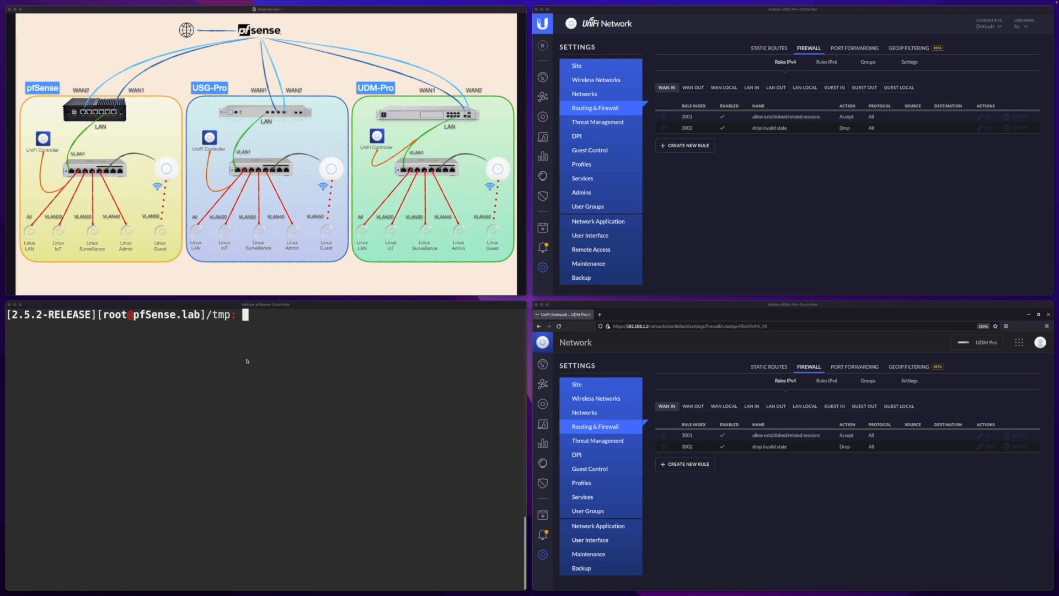
- Open /tmp/rules.debug in vi from the pfSense shell and search it for "spoof"
{"action": "left_click", "coordinate": [133, 337]}
{"action": "type", "text": "vi /ymp/"}
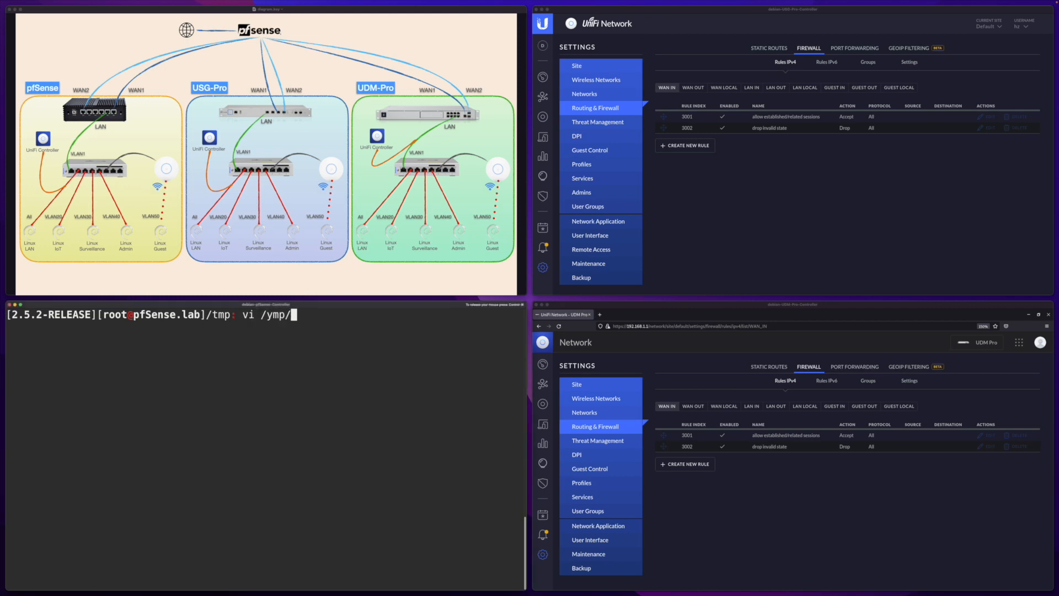
{"action": "type", "text": "rules.debug"}
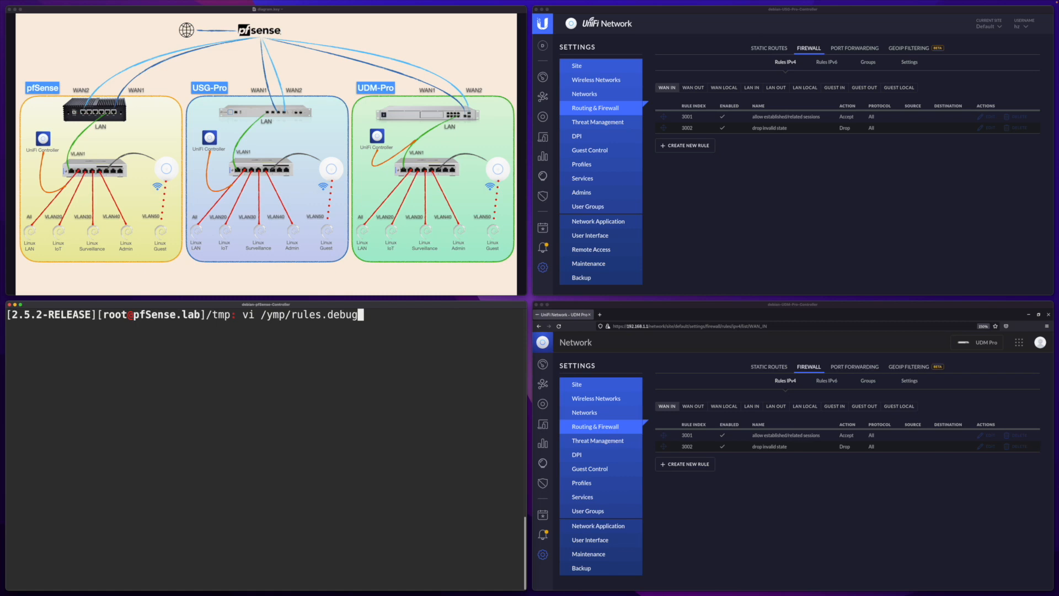
{"action": "left_click", "coordinate": [324, 319]}
{"action": "key", "text": "Return"}
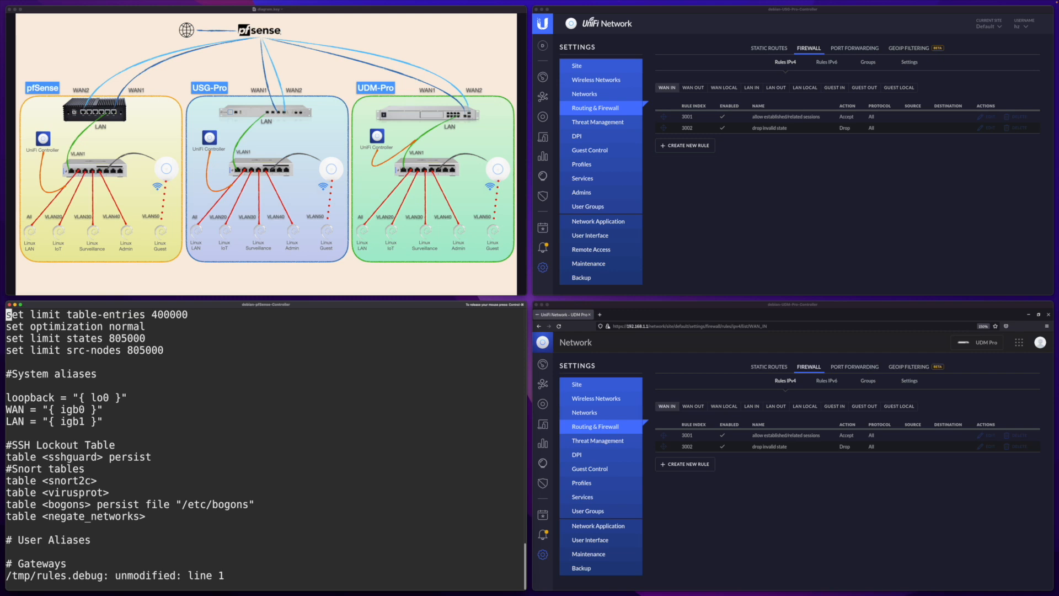
{"action": "type", "text": "/s"}
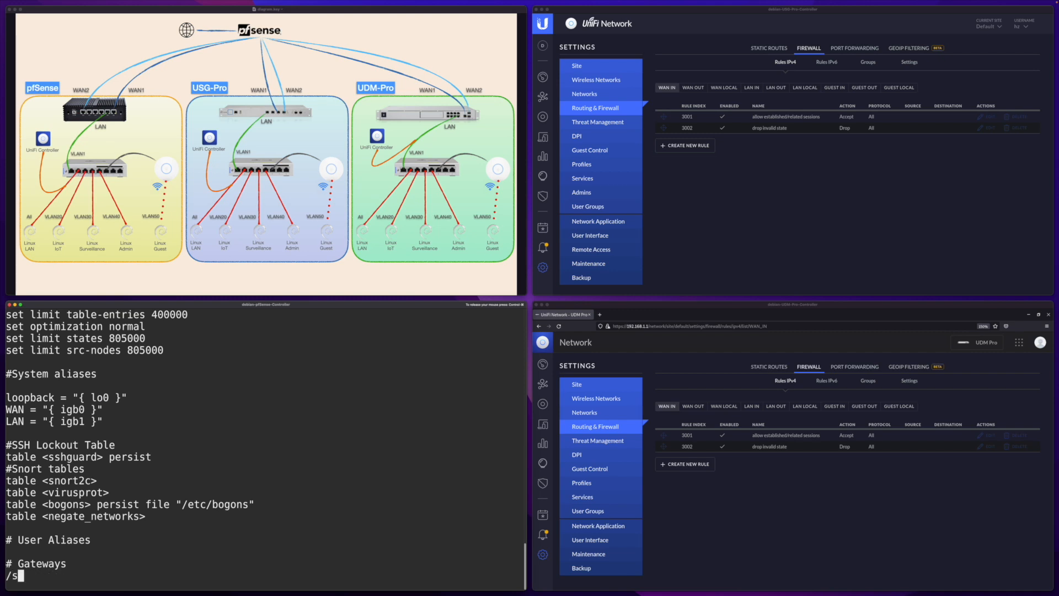
{"action": "type", "text": "poof"}
{"action": "key", "text": "Return"}
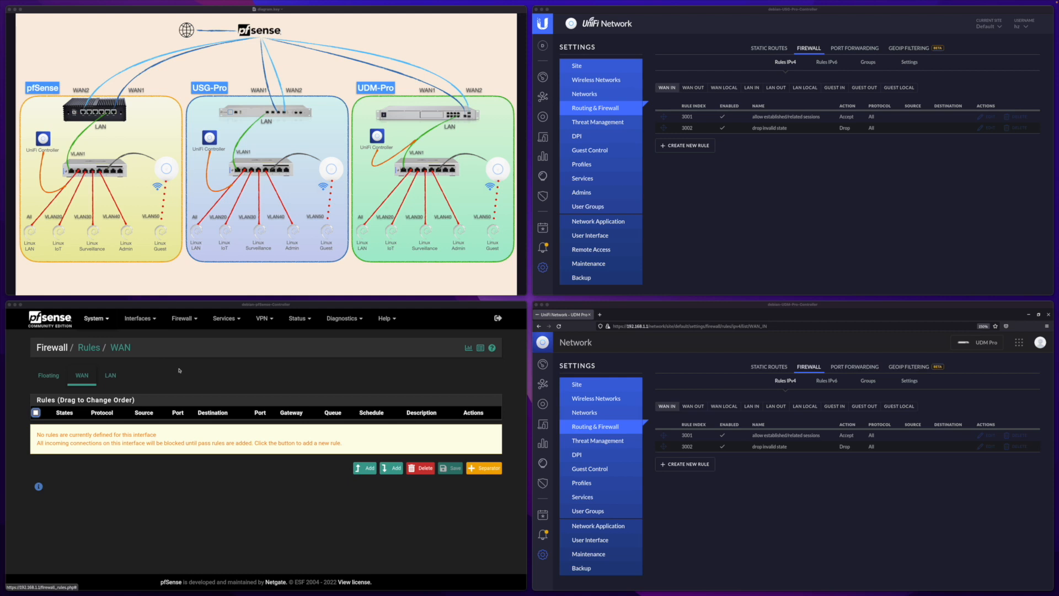
- Open the WAN interface configuration in pfSense and examine the Reserved Networks options for private and bogon networks
{"action": "left_click", "coordinate": [182, 320]}
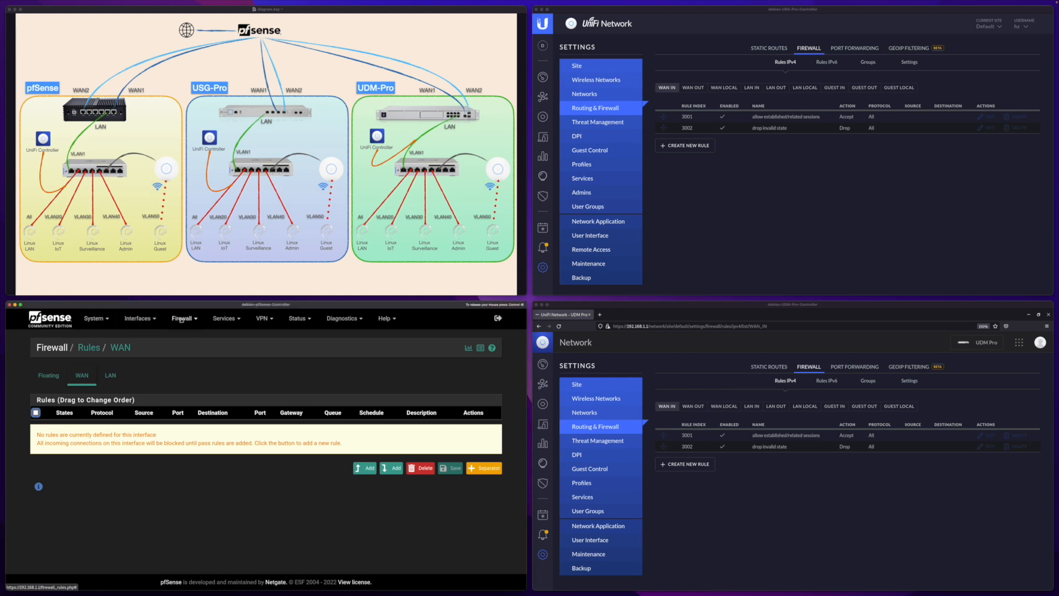
{"action": "left_click", "coordinate": [182, 320]}
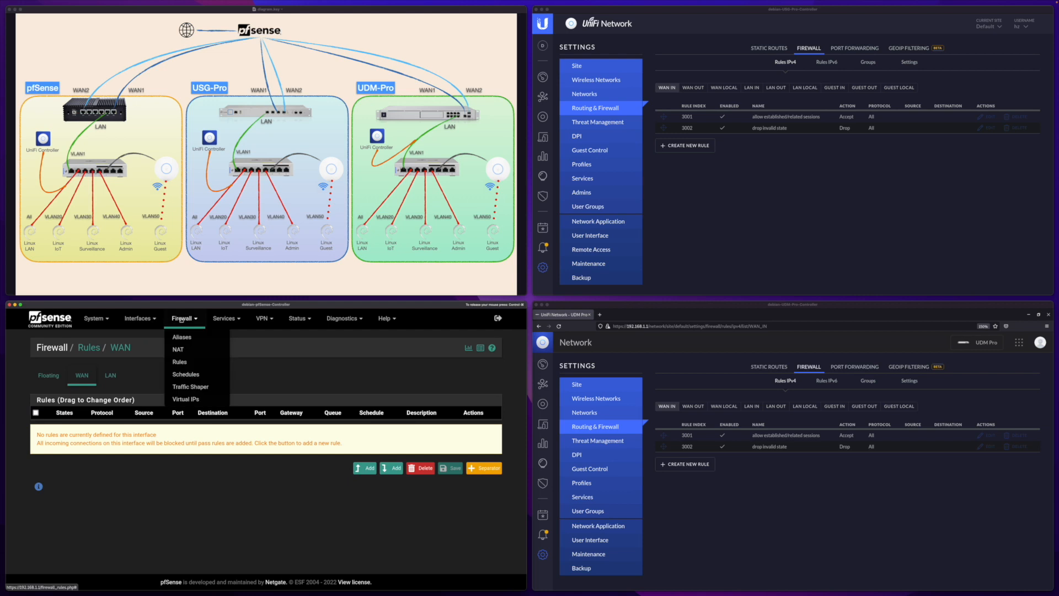
{"action": "left_click", "coordinate": [137, 318]}
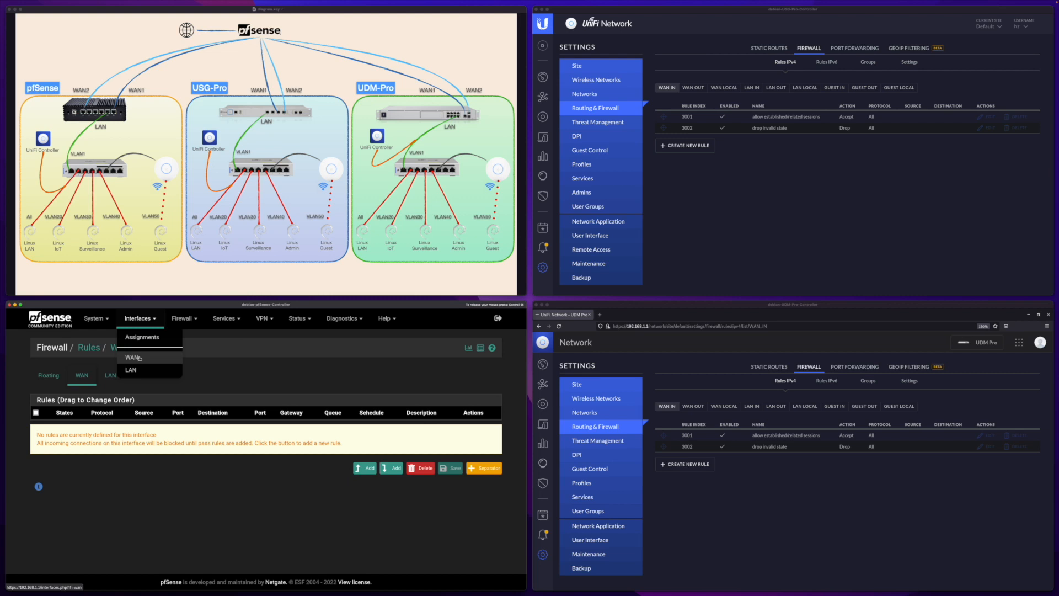
{"action": "left_click", "coordinate": [139, 358]}
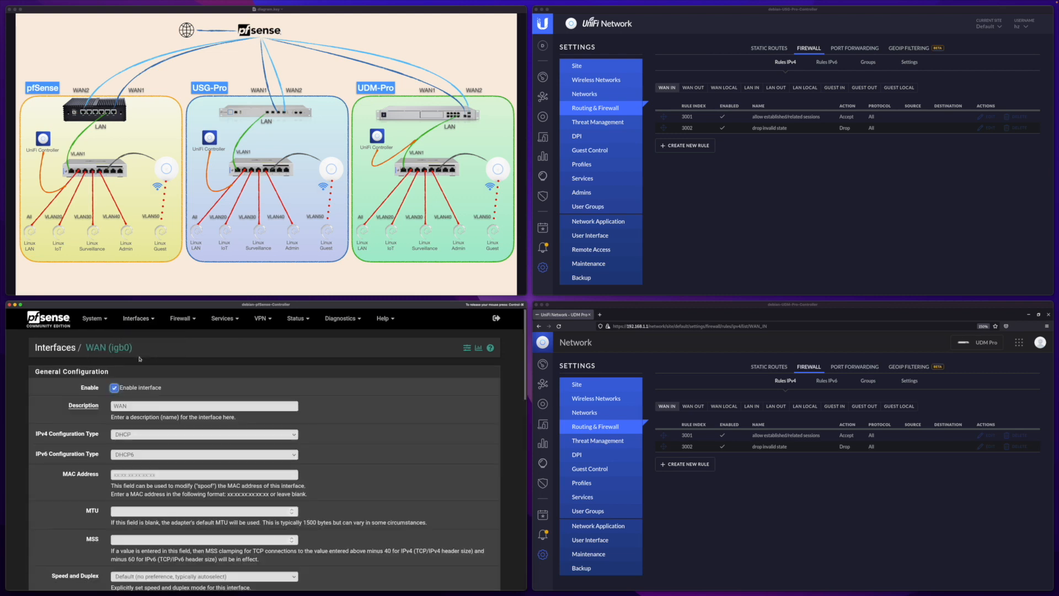
{"action": "scroll", "coordinate": [339, 434], "scroll_direction": "down", "scroll_amount": 10}
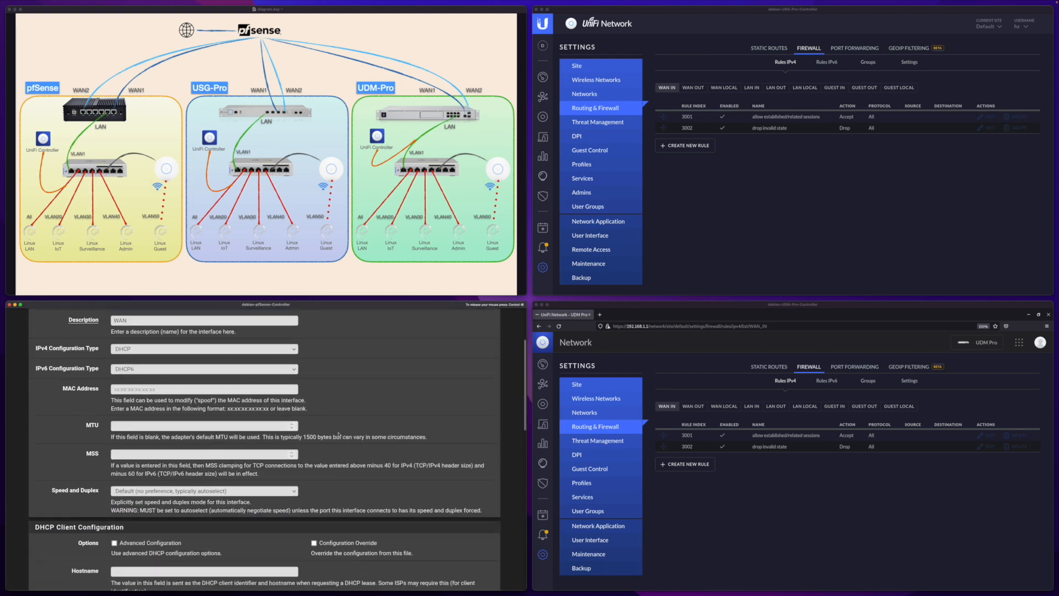
{"action": "scroll", "coordinate": [339, 434], "scroll_direction": "down", "scroll_amount": 10}
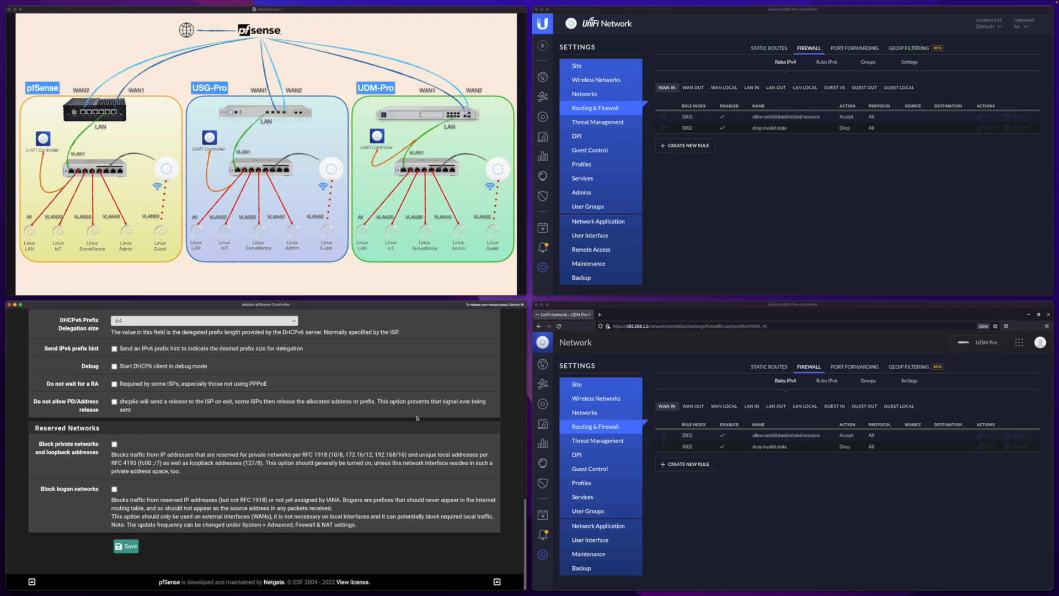
- Switch to the USG-Pro's UniFi Network and examine the type and address fields of a new firewall group form
{"action": "left_click", "coordinate": [822, 136]}
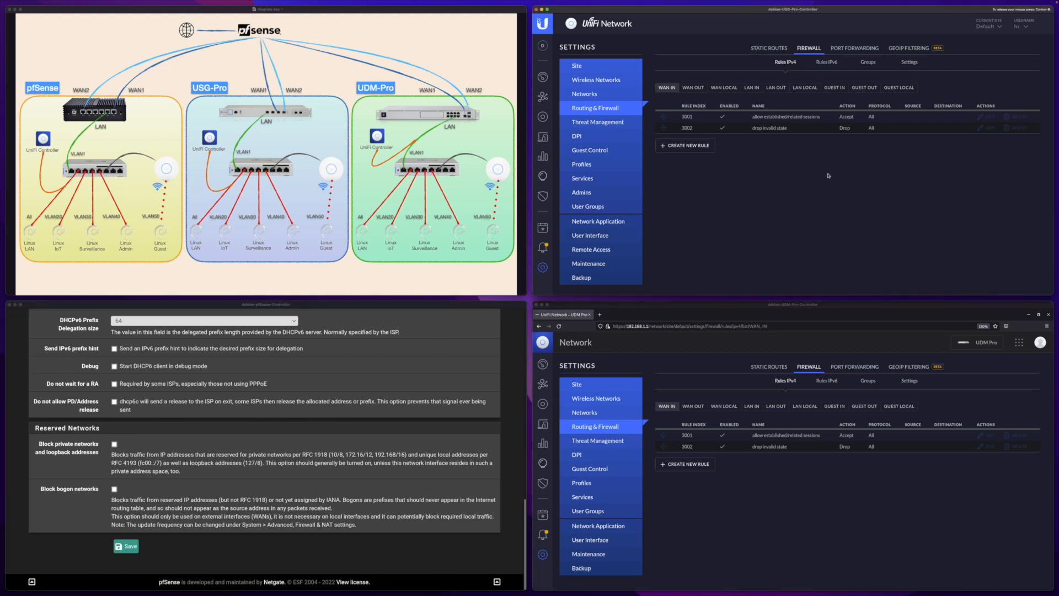
{"action": "left_click", "coordinate": [871, 64]}
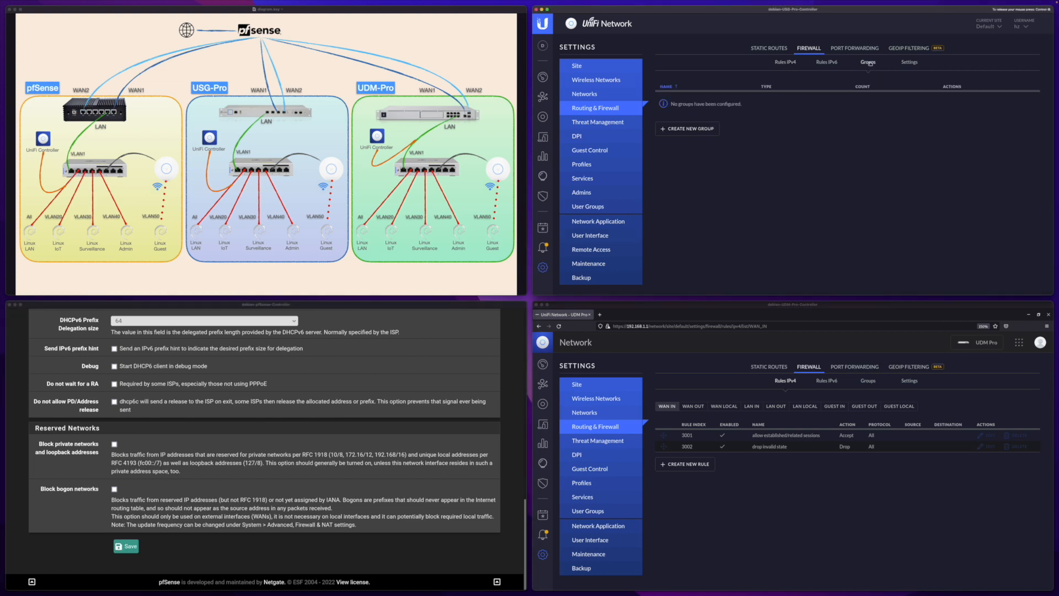
{"action": "left_click", "coordinate": [687, 129]}
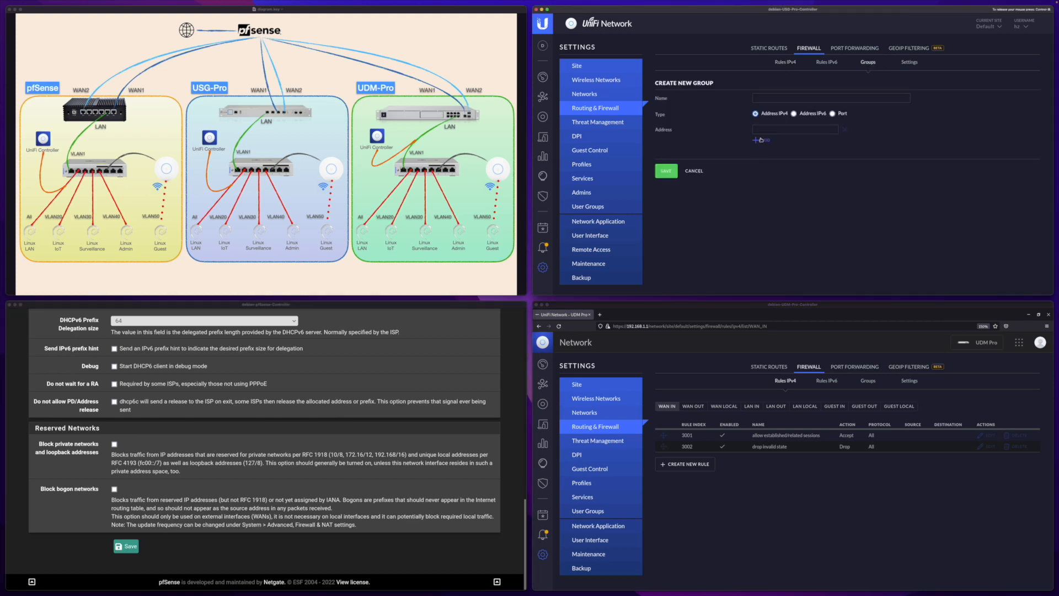
{"action": "left_click", "coordinate": [798, 131]}
{"action": "left_click", "coordinate": [757, 114]}
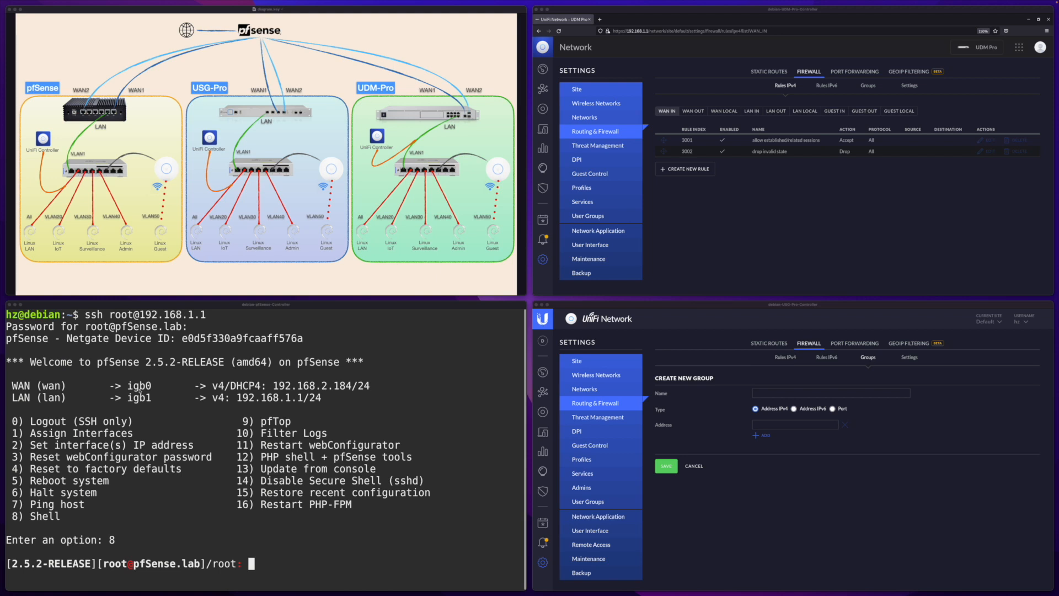
- Switch to the pfSense shell, open /tmp/rules.debug in vi and search it for "default"
{"action": "left_click", "coordinate": [139, 391]}
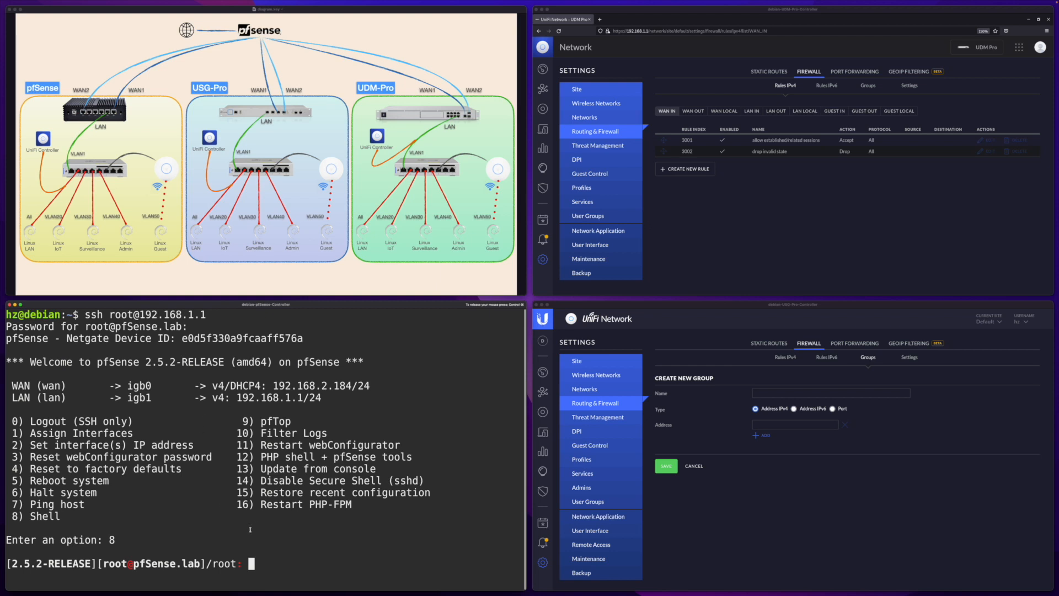
{"action": "type", "text": "vi /"}
{"action": "type", "text": "tmp/rules.debug"}
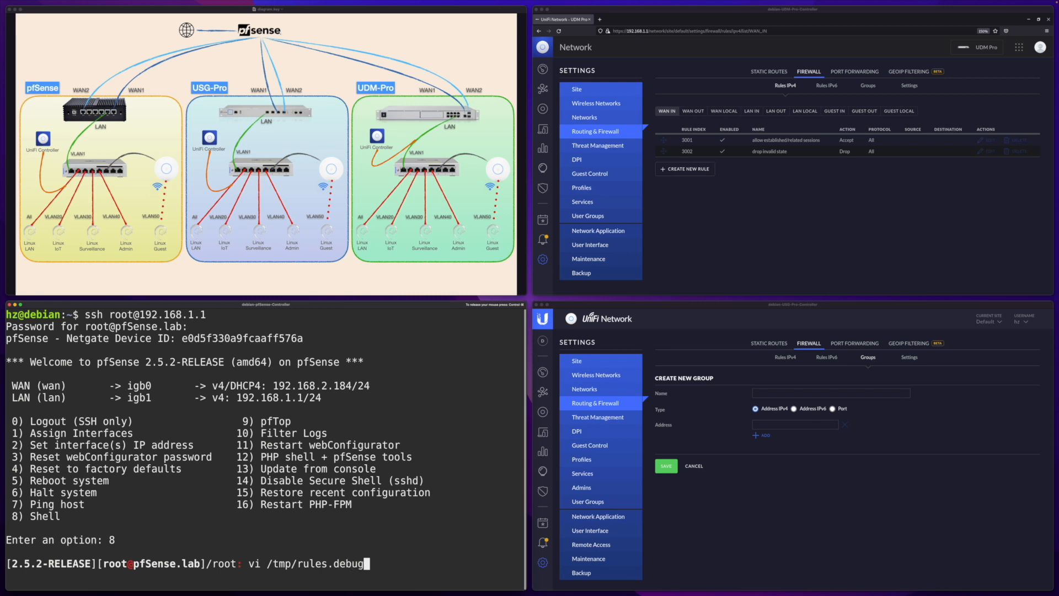
{"action": "key", "text": "Return"}
{"action": "type", "text": "/d"}
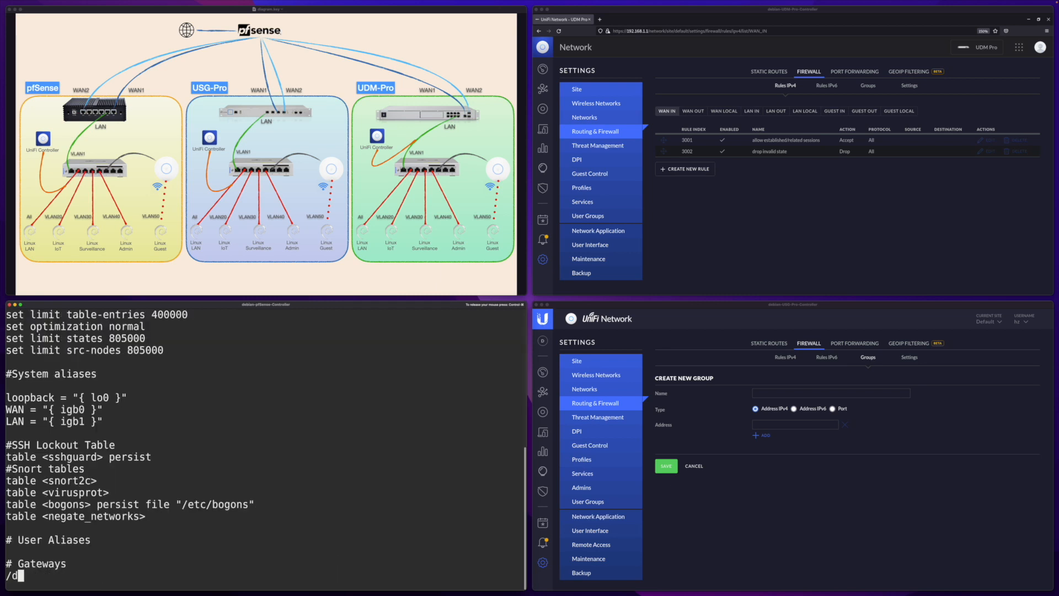
{"action": "type", "text": "efault"}
{"action": "key", "text": "Return"}
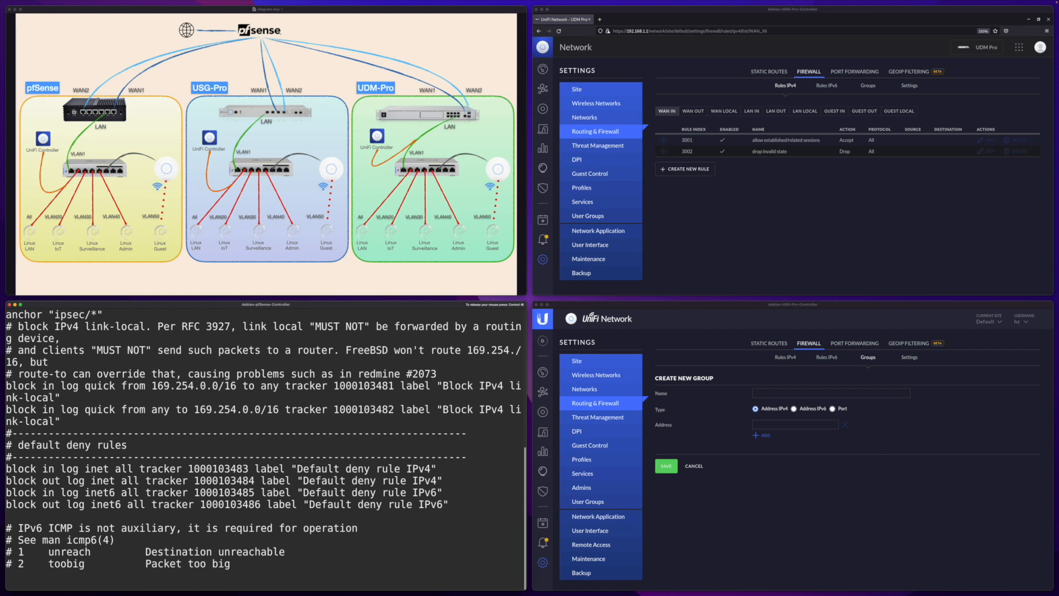
- Examine the IPv4 and IPv6 default deny rules and their in and out directions in the rules file
{"action": "key", "text": "Down"}
{"action": "key", "text": "Down"}
{"action": "key", "text": "Down"}
{"action": "key", "text": "Up"}
{"action": "key", "text": "Right"}
{"action": "key", "text": "Right"}
{"action": "key", "text": "Right"}
{"action": "key", "text": "Right"}
{"action": "key", "text": "Right"}
{"action": "key", "text": "Right"}
{"action": "key", "text": "Down"}
{"action": "key", "text": "Down"}
{"action": "key", "text": "Up"}
{"action": "key", "text": "Up"}
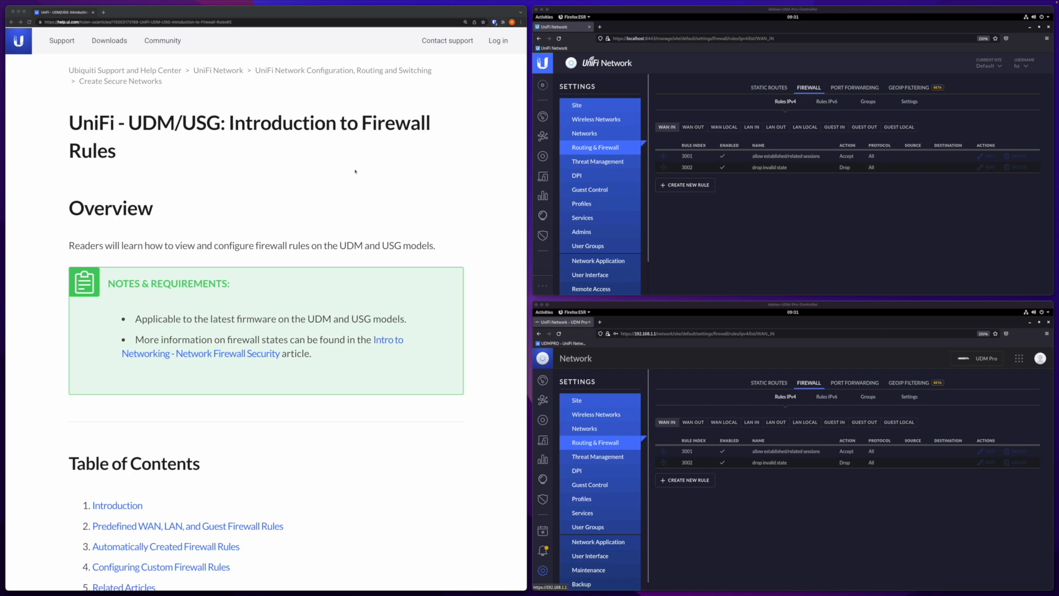
- Read the default actions and traffic directions of the WAN, LAN and Guest rule types in Ubiquiti's Introduction to Firewall Rules article
{"action": "scroll", "coordinate": [337, 299], "scroll_direction": "down", "scroll_amount": 20}
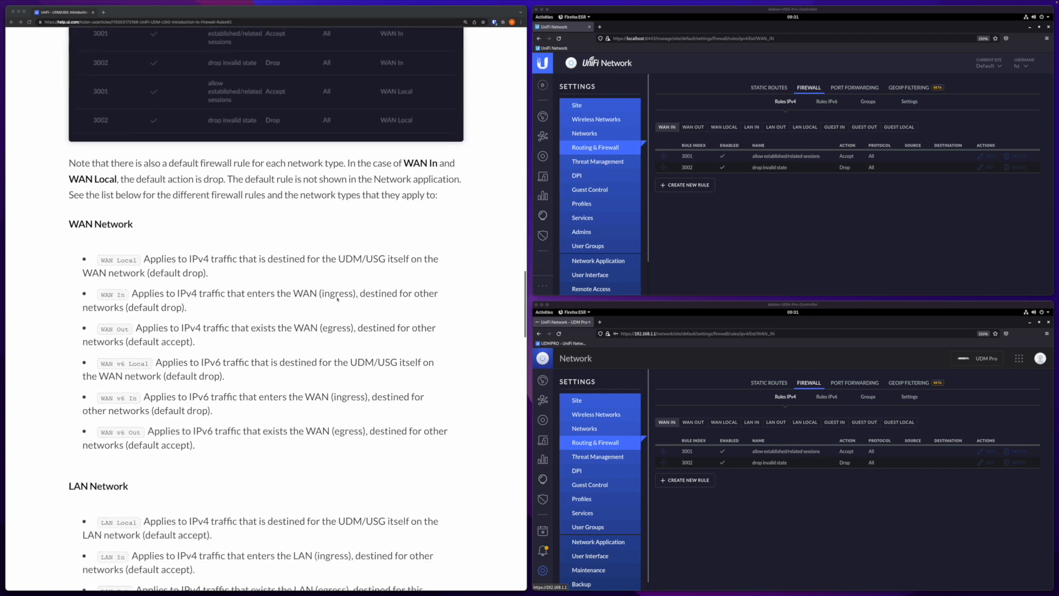
{"action": "scroll", "coordinate": [338, 299], "scroll_direction": "down", "scroll_amount": 3}
{"action": "scroll", "coordinate": [337, 299], "scroll_direction": "up", "scroll_amount": 1}
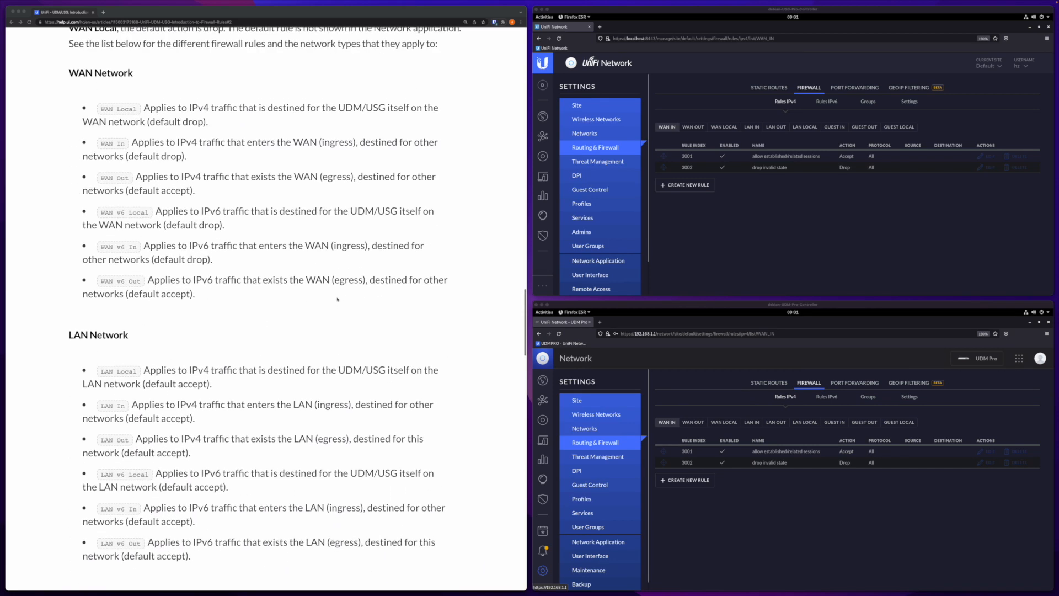
{"action": "scroll", "coordinate": [102, 176], "scroll_direction": "up", "scroll_amount": 2}
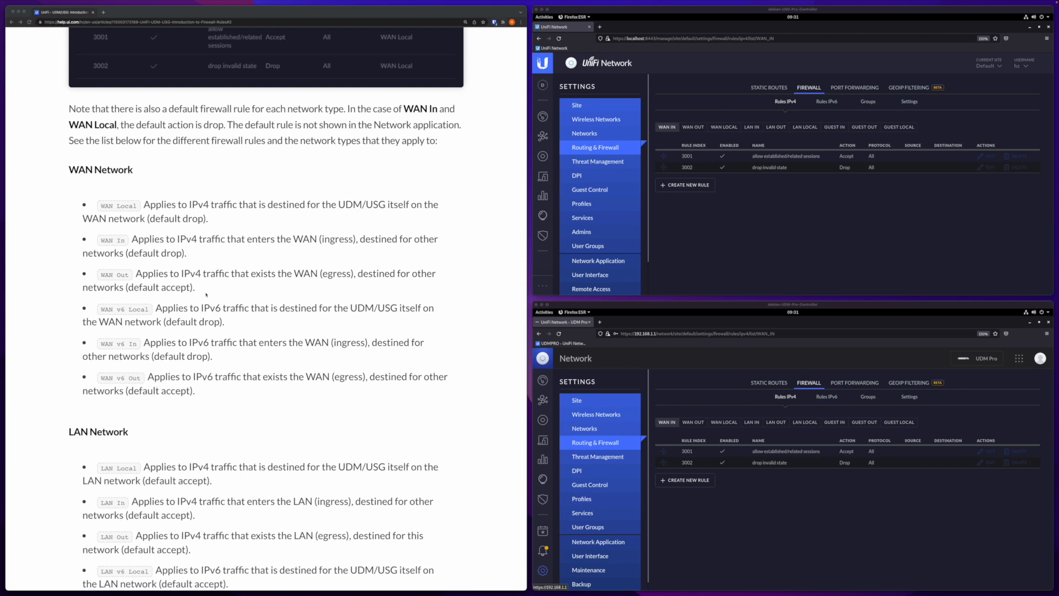
{"action": "scroll", "coordinate": [225, 332], "scroll_direction": "down", "scroll_amount": 1}
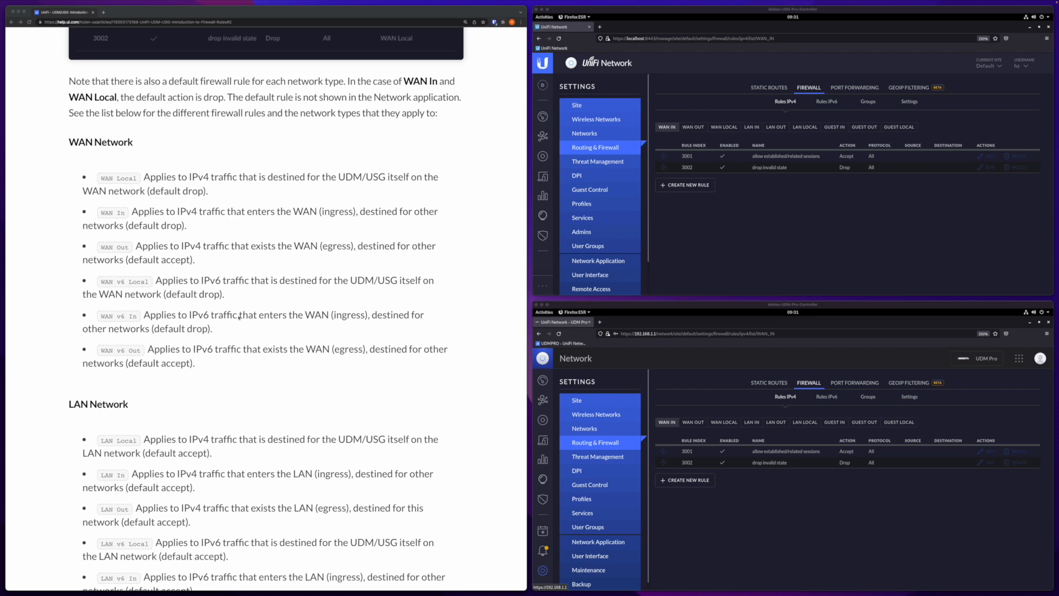
{"action": "scroll", "coordinate": [239, 317], "scroll_direction": "down", "scroll_amount": 5}
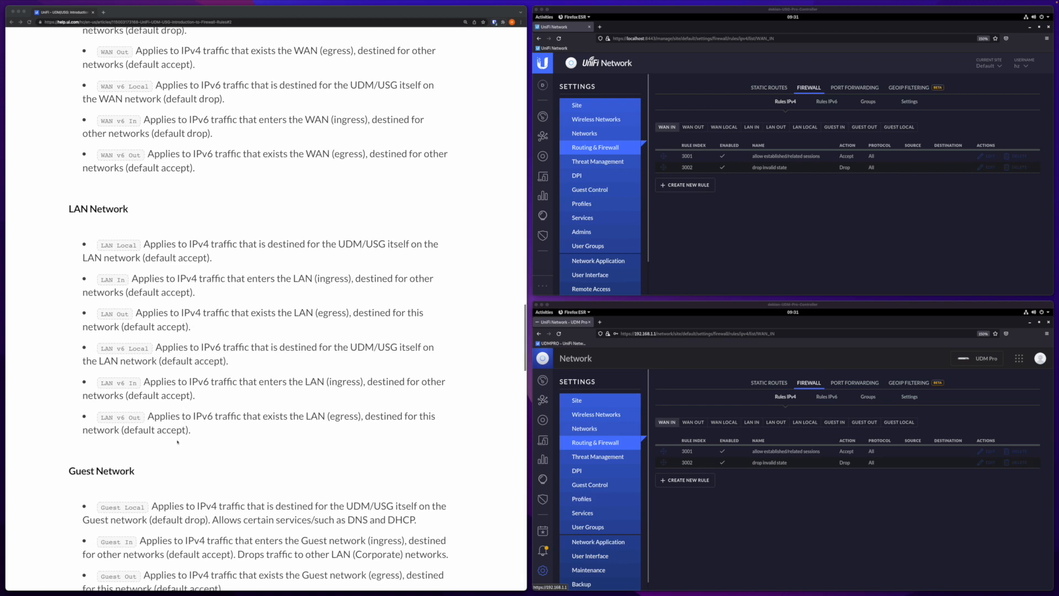
{"action": "scroll", "coordinate": [177, 441], "scroll_direction": "down", "scroll_amount": 4}
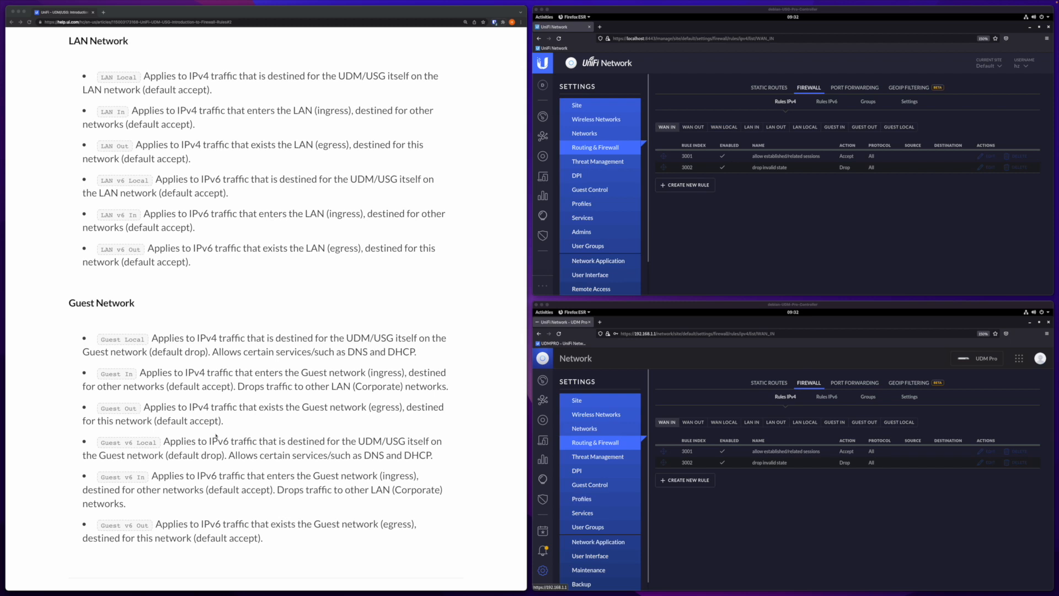
{"action": "scroll", "coordinate": [216, 435], "scroll_direction": "up", "scroll_amount": 2}
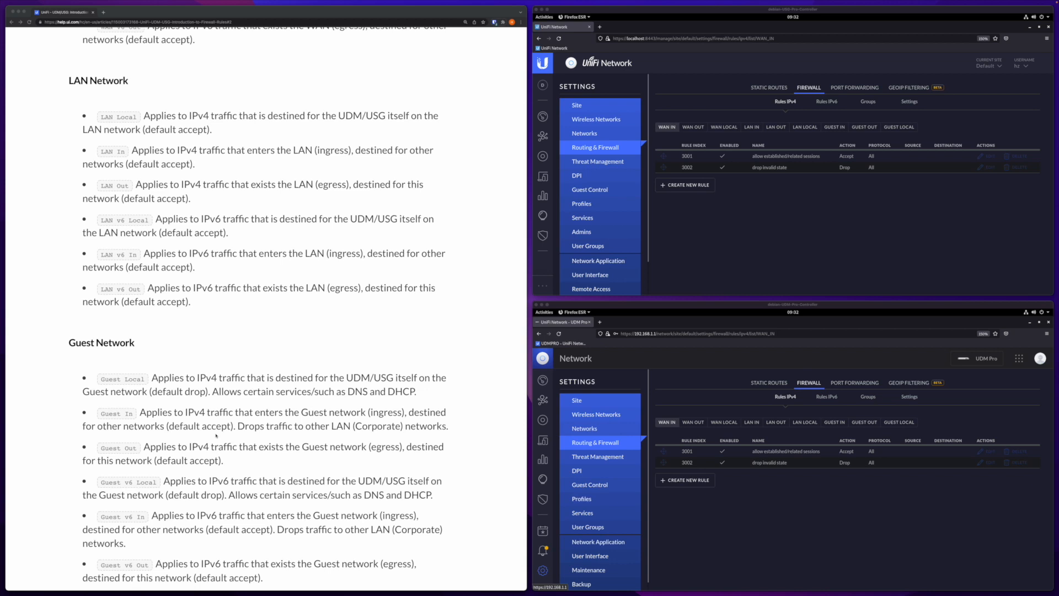
{"action": "scroll", "coordinate": [216, 436], "scroll_direction": "down", "scroll_amount": 1}
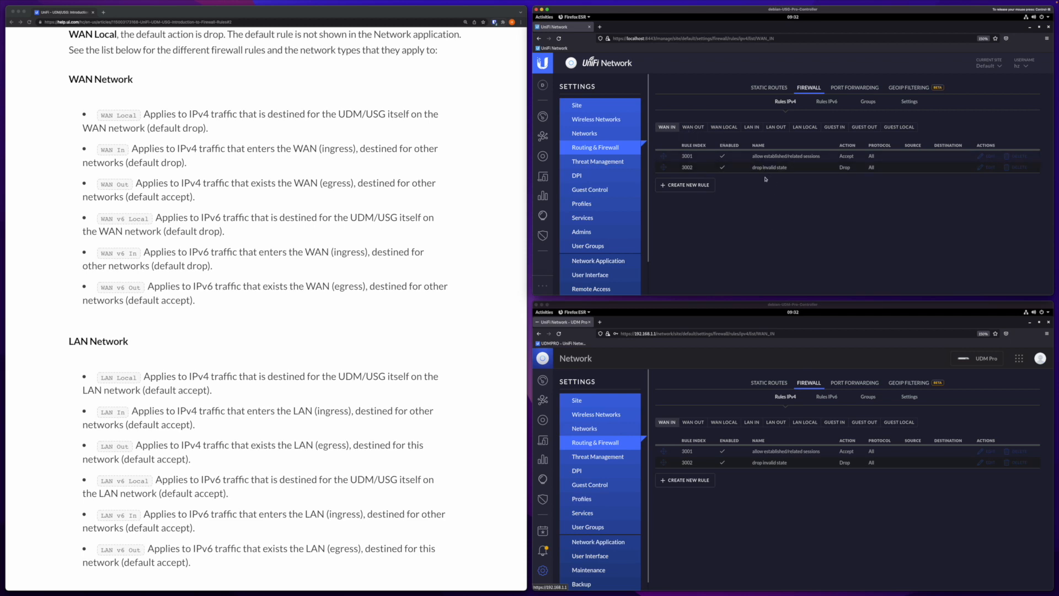
- Show the USG-Pro's WAN OUT IPv4 rules, then try to enter configuration mode in the UDM Pro's SSH shell with configure
{"action": "left_click", "coordinate": [697, 127]}
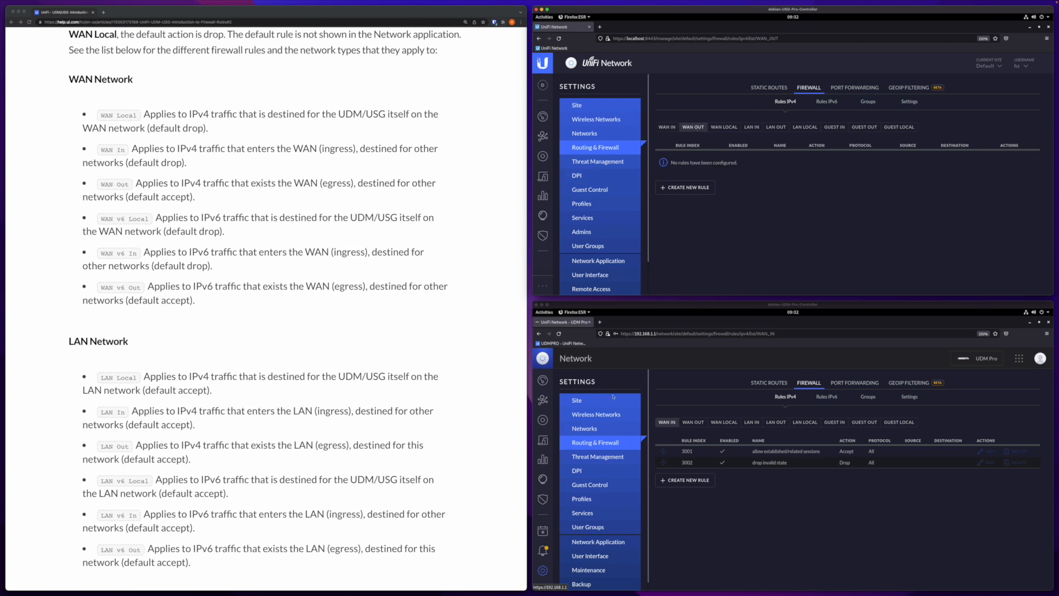
{"action": "left_click", "coordinate": [793, 506]}
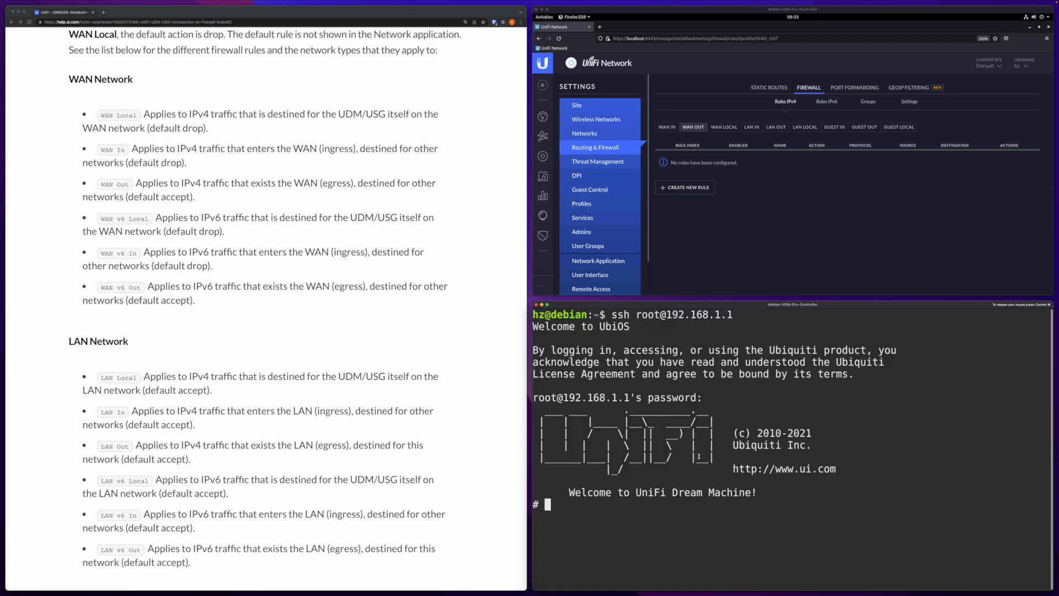
{"action": "type", "text": "configure"}
{"action": "key", "text": "Return"}
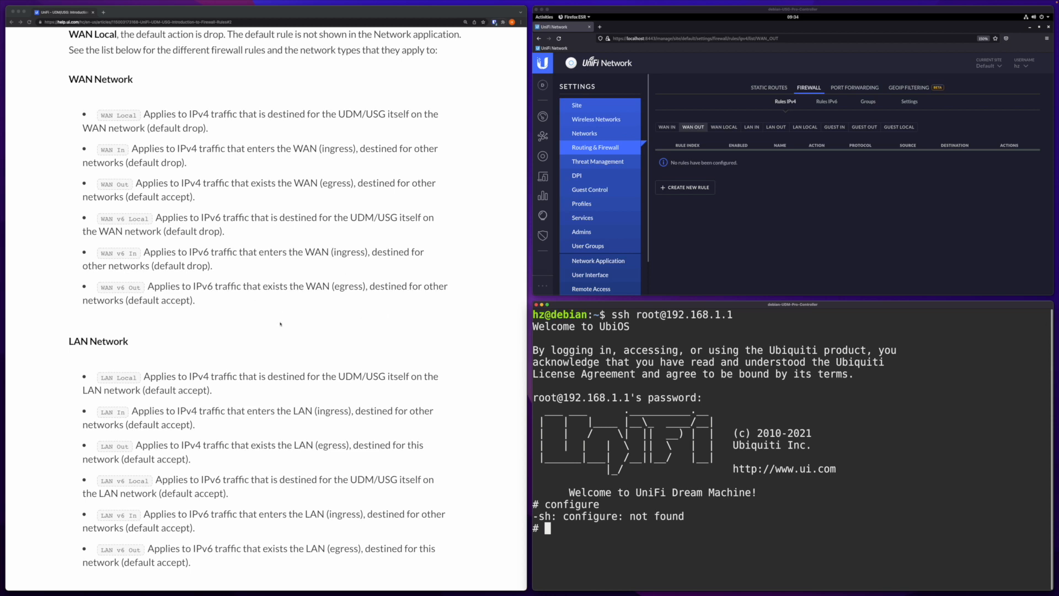
- Switch to the USG-Pro's SSH shell, enter configuration mode with configure and list the firewall configuration with show firewall
{"action": "left_click", "coordinate": [807, 226]}
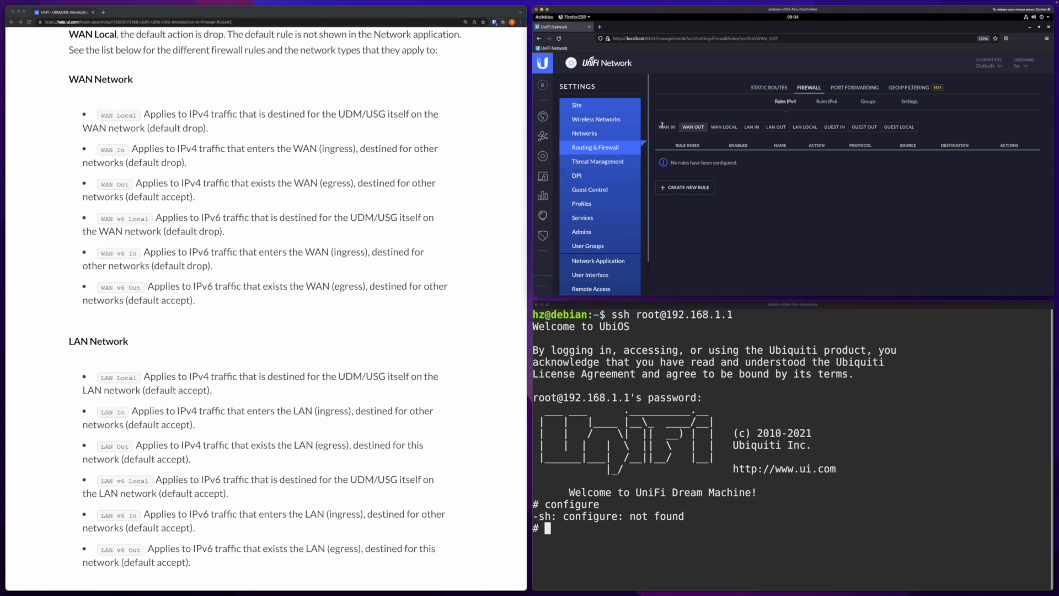
{"action": "key", "text": "alt+Tab"}
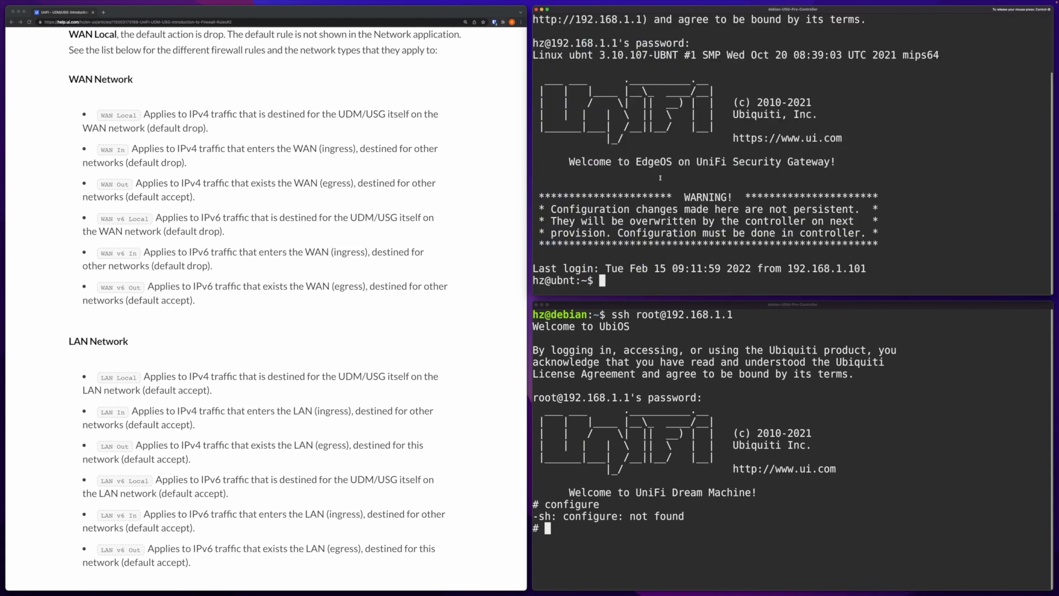
{"action": "type", "text": "configure"}
{"action": "key", "text": "Return"}
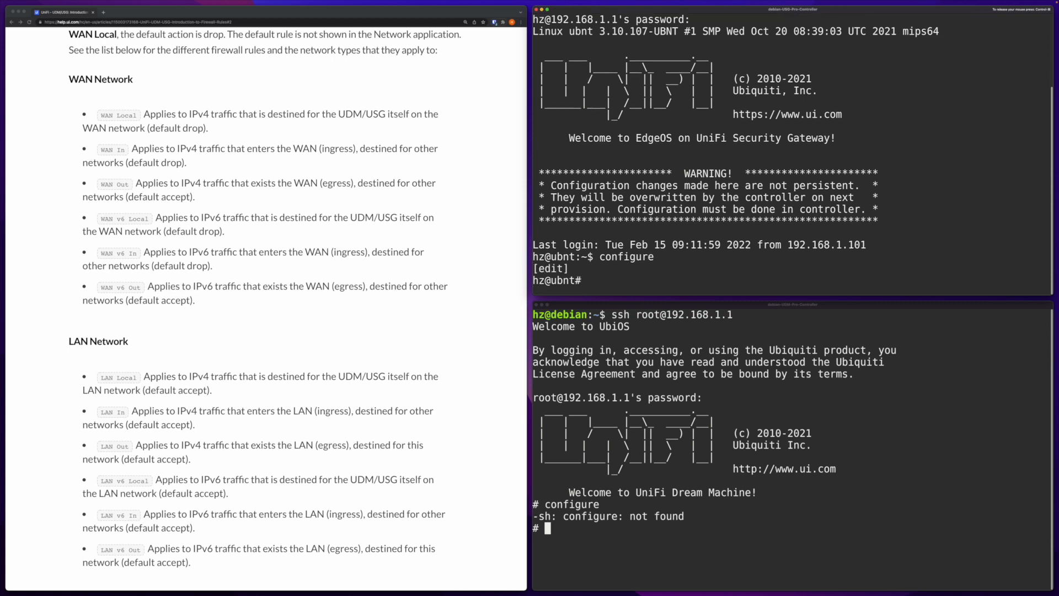
{"action": "type", "text": "show firewall"}
{"action": "key", "text": "Return"}
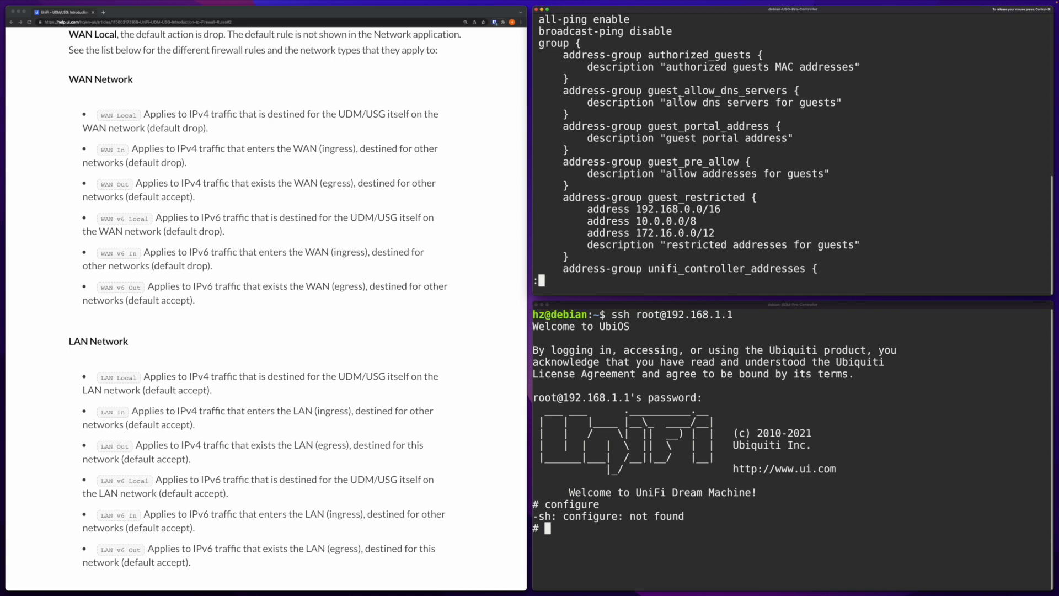
- Read through the address groups and the IPv6 and IPv4 guest, LAN and WAN rule sets as far as WAN_IN
{"action": "key", "text": "Down"}
{"action": "key", "text": "Down"}
{"action": "key", "text": "Down"}
{"action": "key", "text": "Down"}
{"action": "key", "text": "Down"}
{"action": "key", "text": "Down"}
{"action": "key", "text": "Down"}
{"action": "key", "text": "Down"}
{"action": "key", "text": "Down"}
{"action": "key", "text": "Down"}
{"action": "key", "text": "Down"}
{"action": "key", "text": "Down"}
{"action": "key", "text": "Down"}
{"action": "key", "text": "Down"}
{"action": "key", "text": "Down"}
{"action": "key", "text": "Down"}
{"action": "key", "text": "Down"}
{"action": "key", "text": "Down"}
{"action": "key", "text": "Down"}
{"action": "key", "text": "Down"}
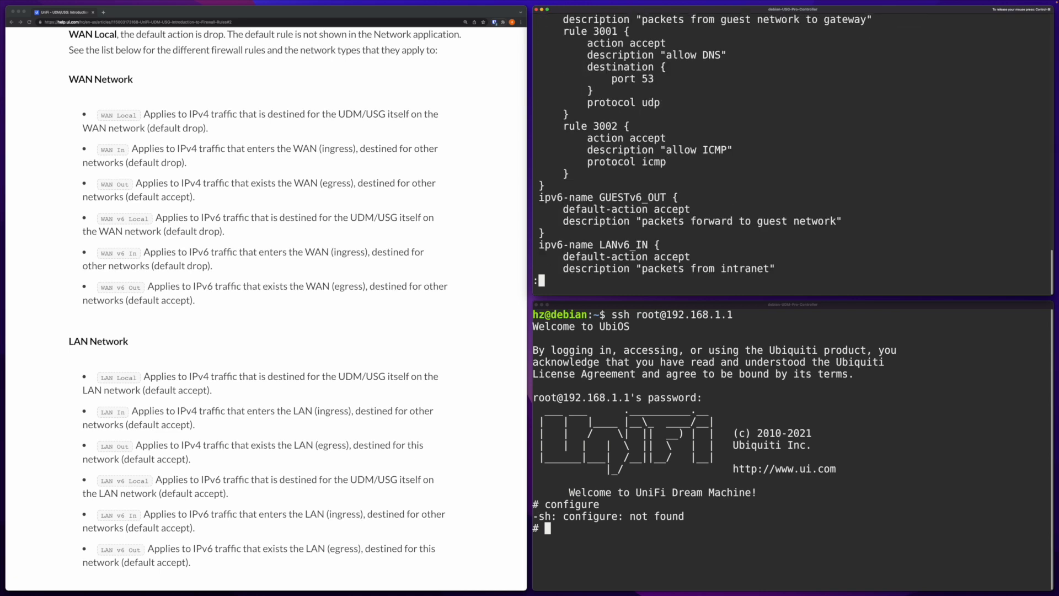
{"action": "key", "text": "Down"}
{"action": "key", "text": "Down"}
{"action": "key", "text": "Down"}
{"action": "key", "text": "Down"}
{"action": "key", "text": "Down"}
{"action": "key", "text": "Down"}
{"action": "key", "text": "Down"}
{"action": "key", "text": "Down"}
{"action": "key", "text": "Down"}
{"action": "key", "text": "Down"}
{"action": "key", "text": "Down"}
{"action": "key", "text": "Down"}
{"action": "key", "text": "Down"}
{"action": "key", "text": "Down"}
{"action": "key", "text": "Down"}
{"action": "key", "text": "Down"}
{"action": "key", "text": "Down"}
{"action": "key", "text": "Down"}
{"action": "key", "text": "Down"}
{"action": "key", "text": "Down"}
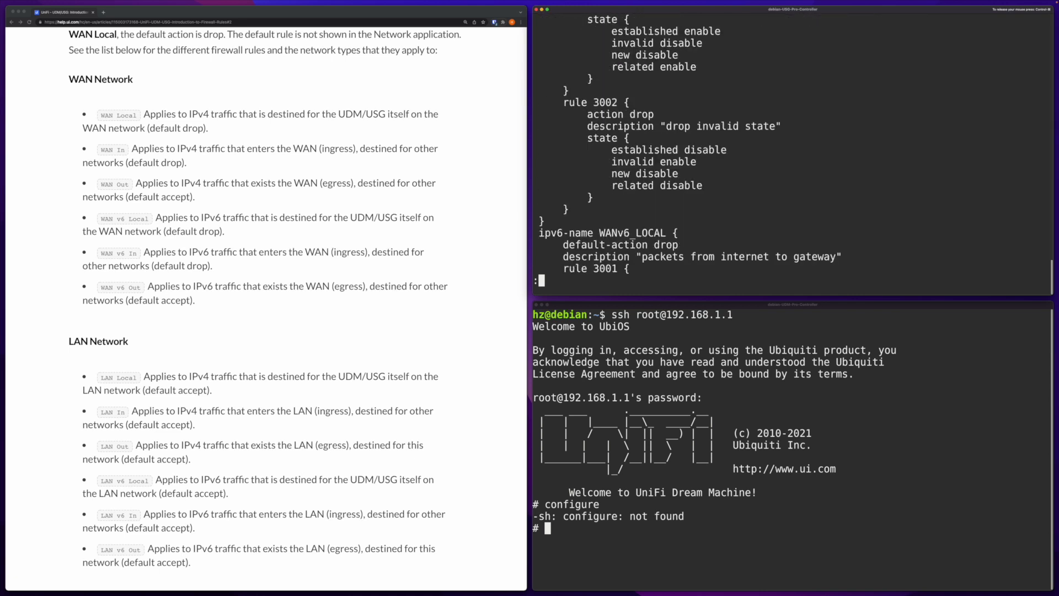
{"action": "key", "text": "Down"}
{"action": "key", "text": "Down"}
{"action": "key", "text": "Down"}
{"action": "key", "text": "Down"}
{"action": "key", "text": "Down"}
{"action": "key", "text": "Down"}
{"action": "key", "text": "Down"}
{"action": "key", "text": "Down"}
{"action": "key", "text": "Down"}
{"action": "key", "text": "Down"}
{"action": "key", "text": "Down"}
{"action": "key", "text": "Down"}
{"action": "key", "text": "Down"}
{"action": "key", "text": "Down"}
{"action": "key", "text": "Down"}
{"action": "key", "text": "Down"}
{"action": "key", "text": "Down"}
{"action": "key", "text": "Down"}
{"action": "key", "text": "Down"}
{"action": "key", "text": "Down"}
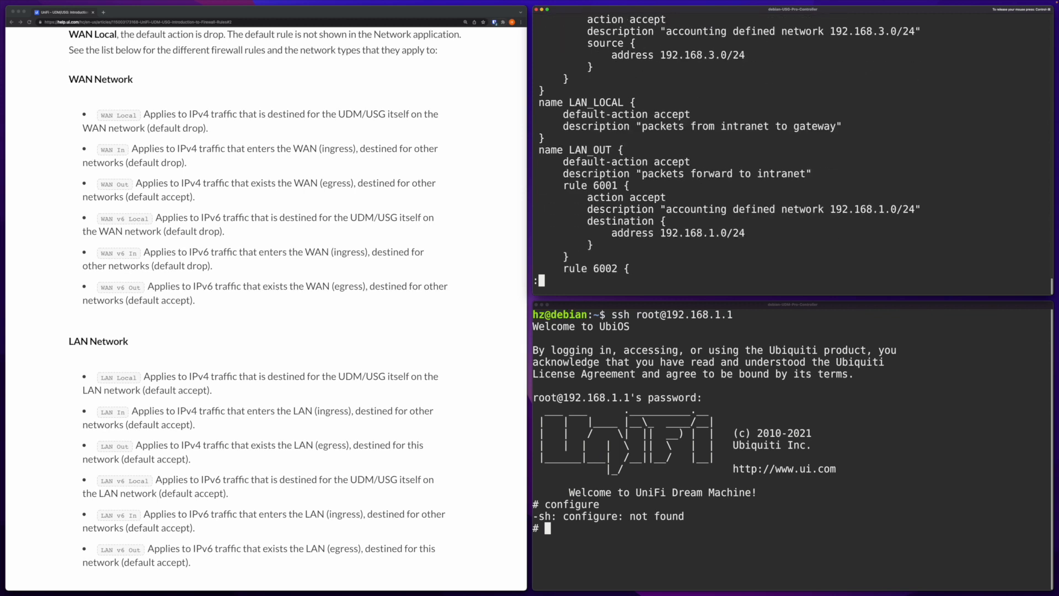
{"action": "key", "text": "Down"}
{"action": "key", "text": "Down"}
{"action": "key", "text": "Down"}
{"action": "key", "text": "Down"}
{"action": "key", "text": "Down"}
{"action": "key", "text": "Down"}
{"action": "key", "text": "Down"}
{"action": "key", "text": "Down"}
{"action": "key", "text": "Down"}
{"action": "key", "text": "Down"}
{"action": "key", "text": "Down"}
{"action": "key", "text": "Down"}
{"action": "key", "text": "Down"}
{"action": "key", "text": "Down"}
{"action": "key", "text": "Down"}
{"action": "key", "text": "Down"}
{"action": "key", "text": "Down"}
{"action": "key", "text": "Down"}
{"action": "key", "text": "Down"}
{"action": "key", "text": "Down"}
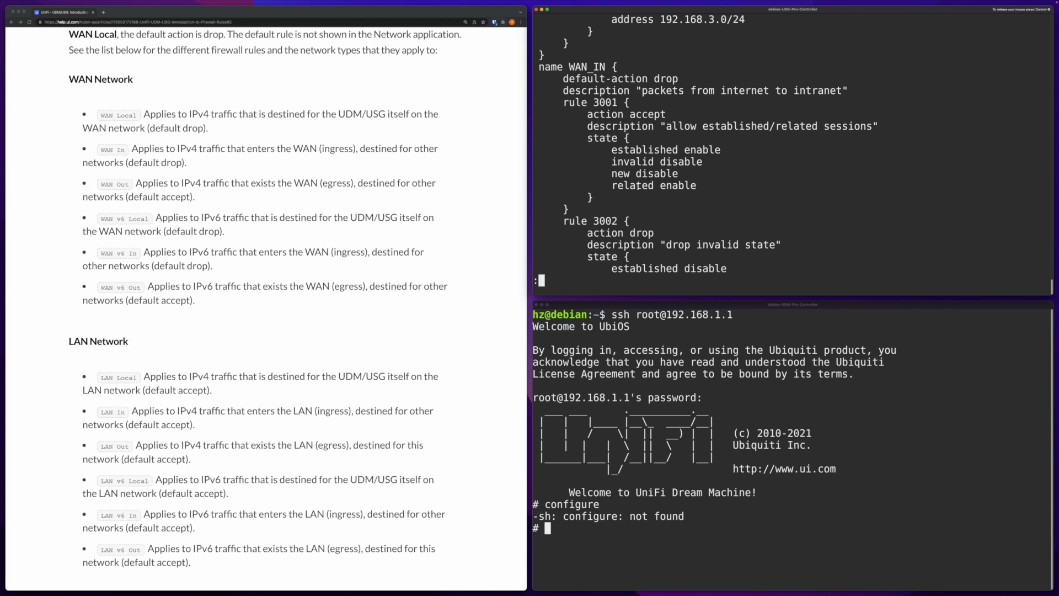
- Examine the default actions of the WAN_IN, WAN_LOCAL and WAN_OUT rule sets and compare them with the article's WAN Network list
{"action": "scroll", "coordinate": [637, 186], "scroll_direction": "down", "scroll_amount": 5}
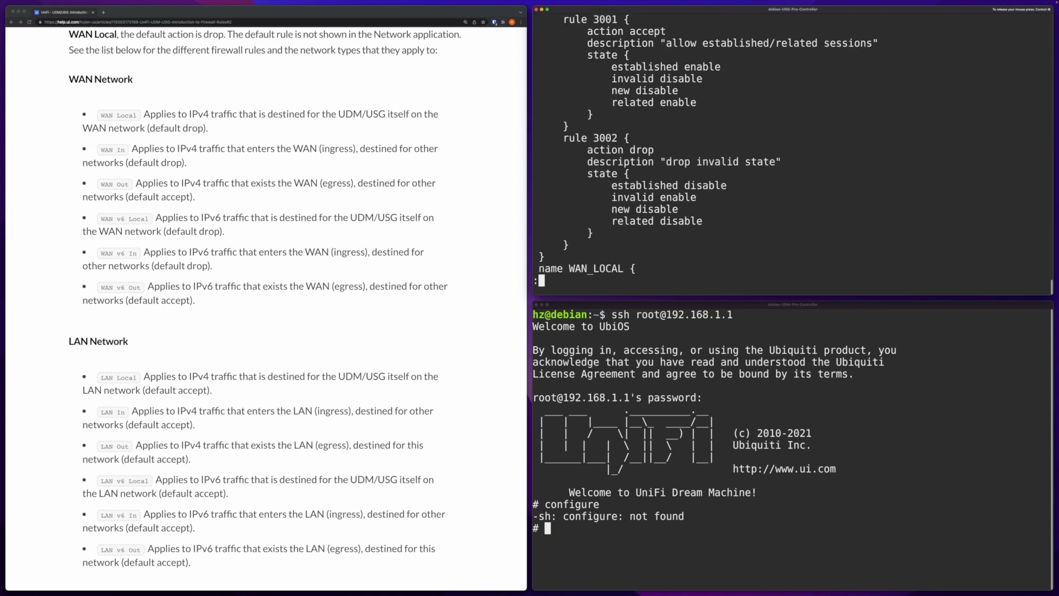
{"action": "scroll", "coordinate": [637, 186], "scroll_direction": "down", "scroll_amount": 6}
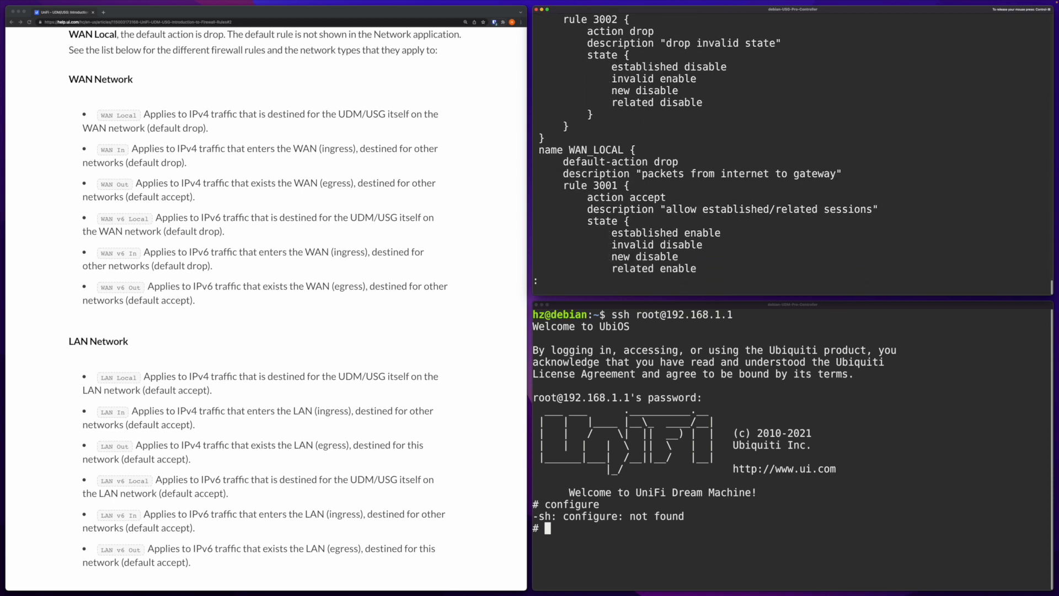
{"action": "scroll", "coordinate": [637, 186], "scroll_direction": "down", "scroll_amount": 2}
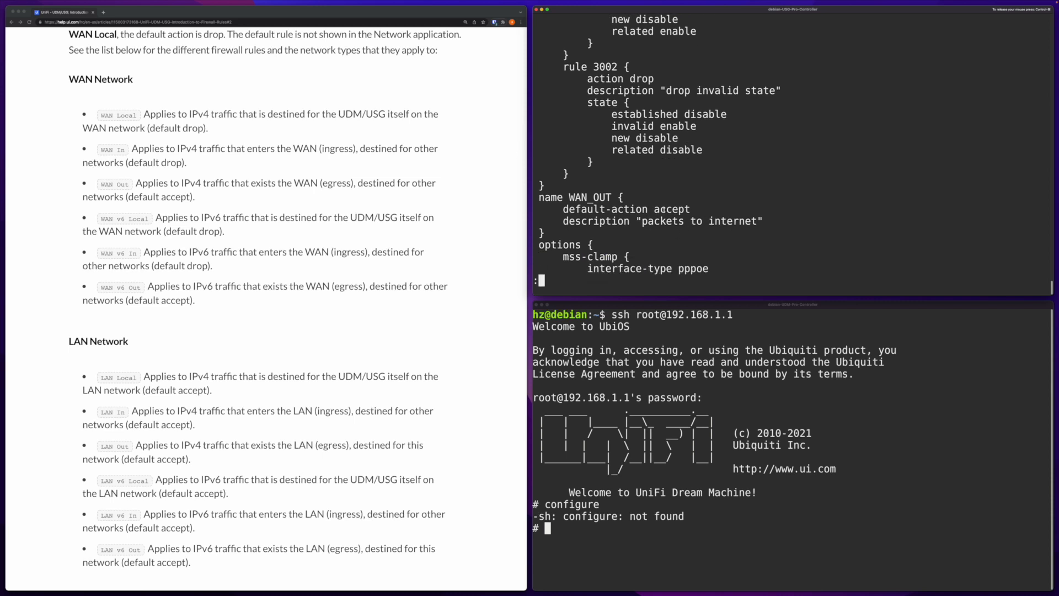
{"action": "left_click", "coordinate": [122, 185]}
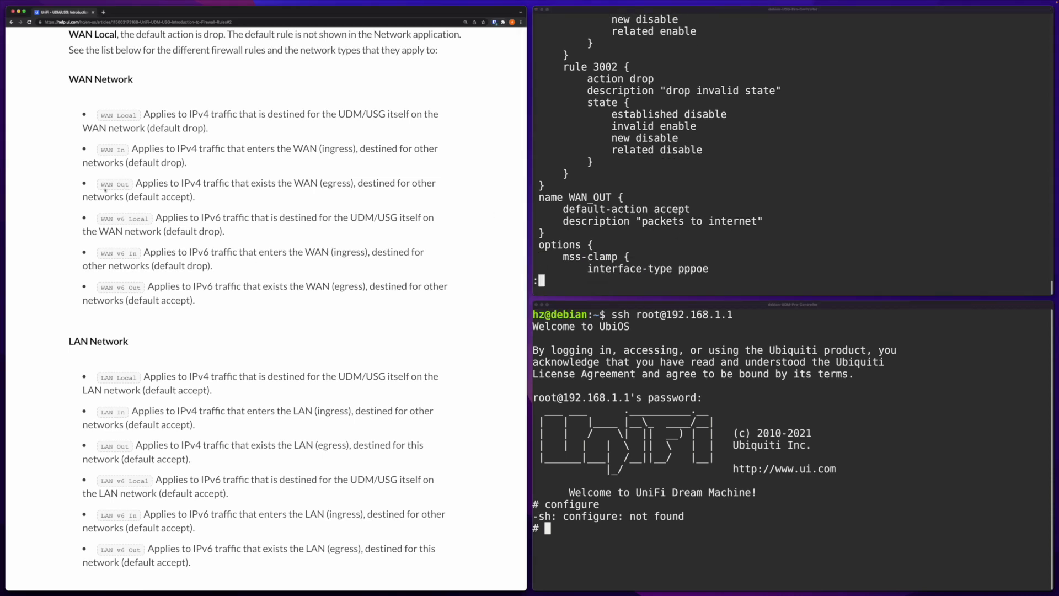